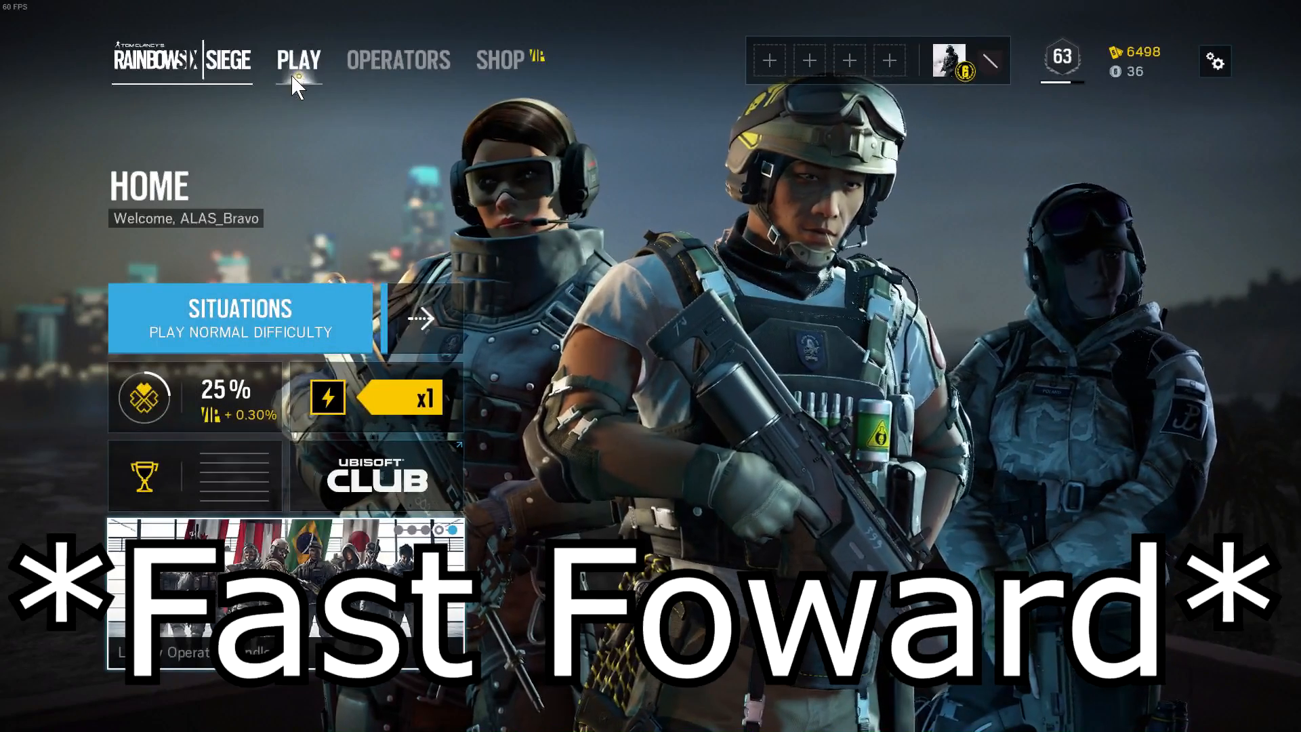
Browse the Play modes and Situations list, then the Operators section
{"action": "left_click", "coordinate": [295, 86]}
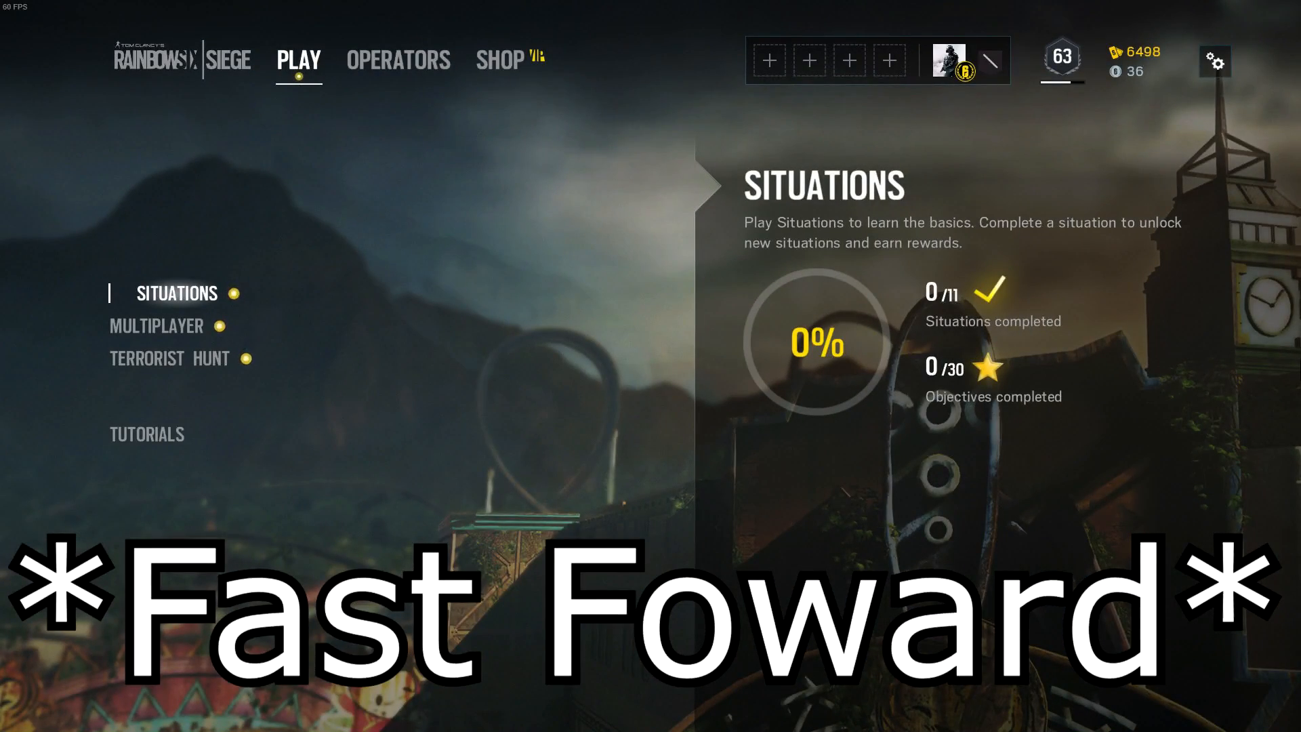
{"action": "left_click", "coordinate": [149, 297]}
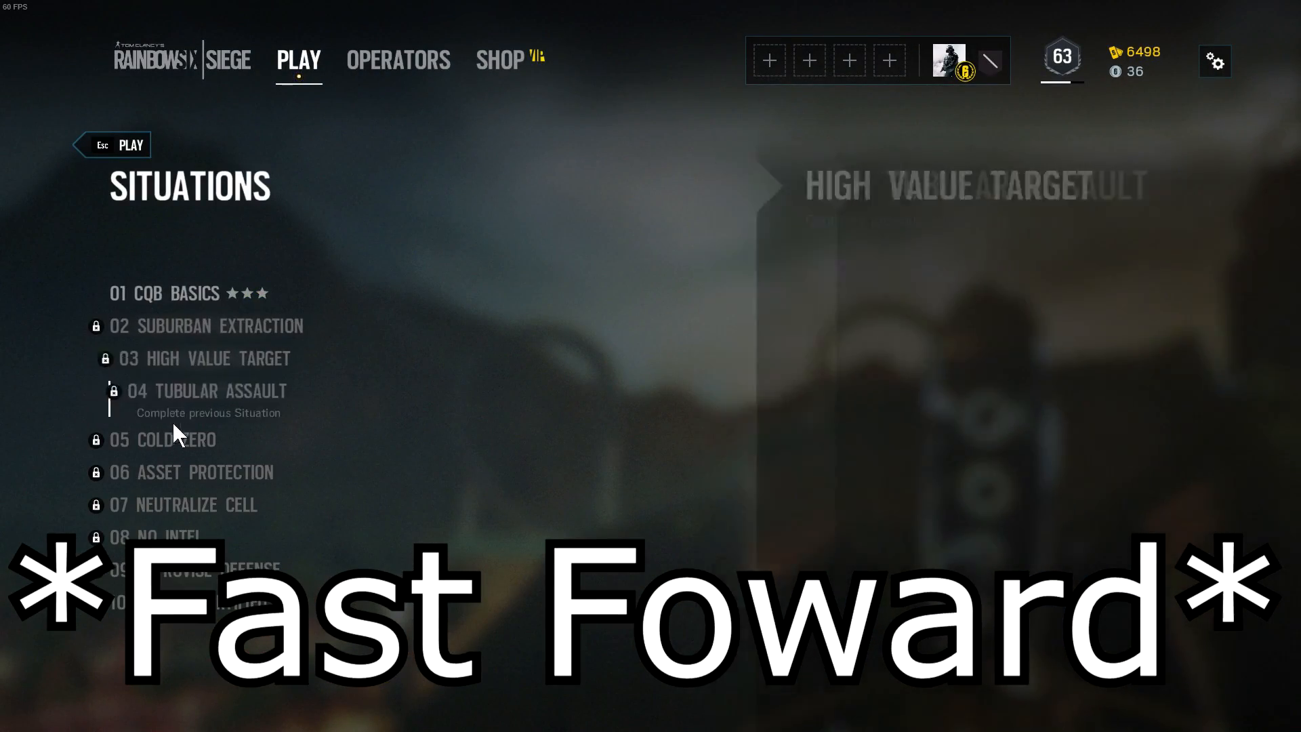
{"action": "left_click", "coordinate": [136, 142]}
{"action": "left_click", "coordinate": [412, 72]}
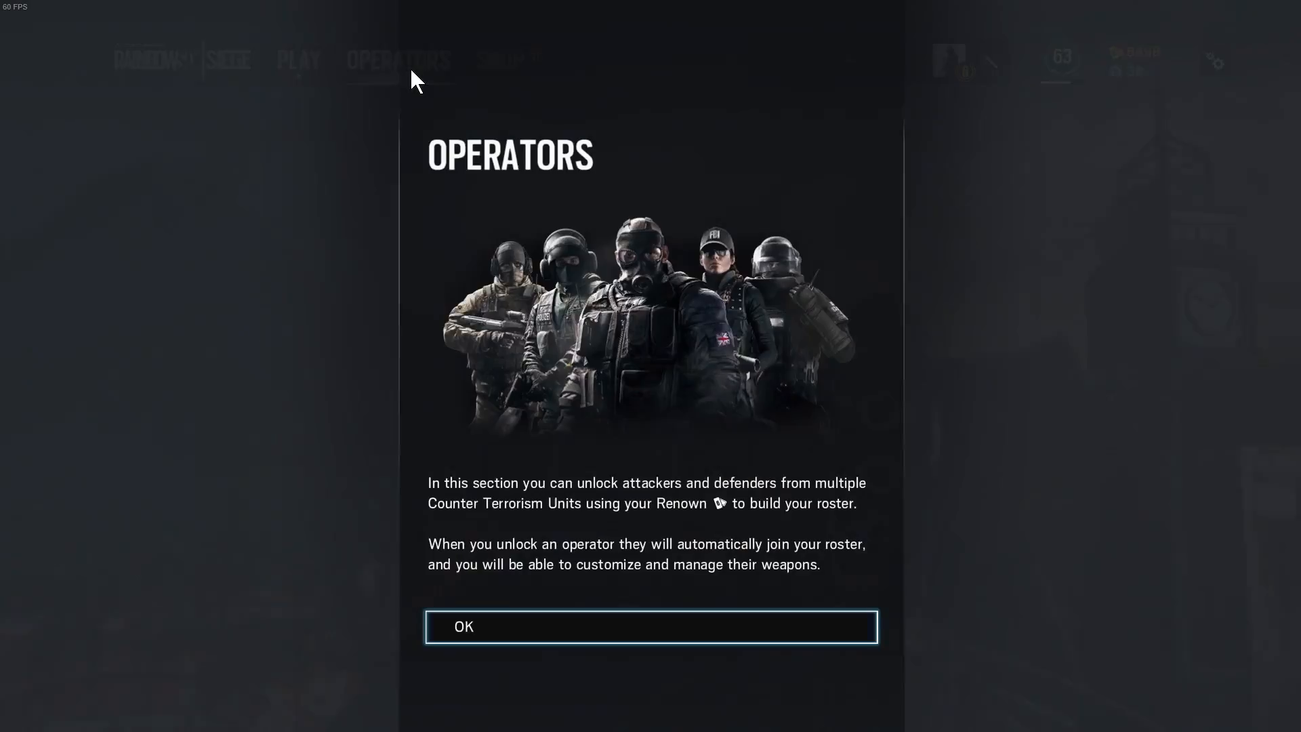
{"action": "key", "text": "Return"}
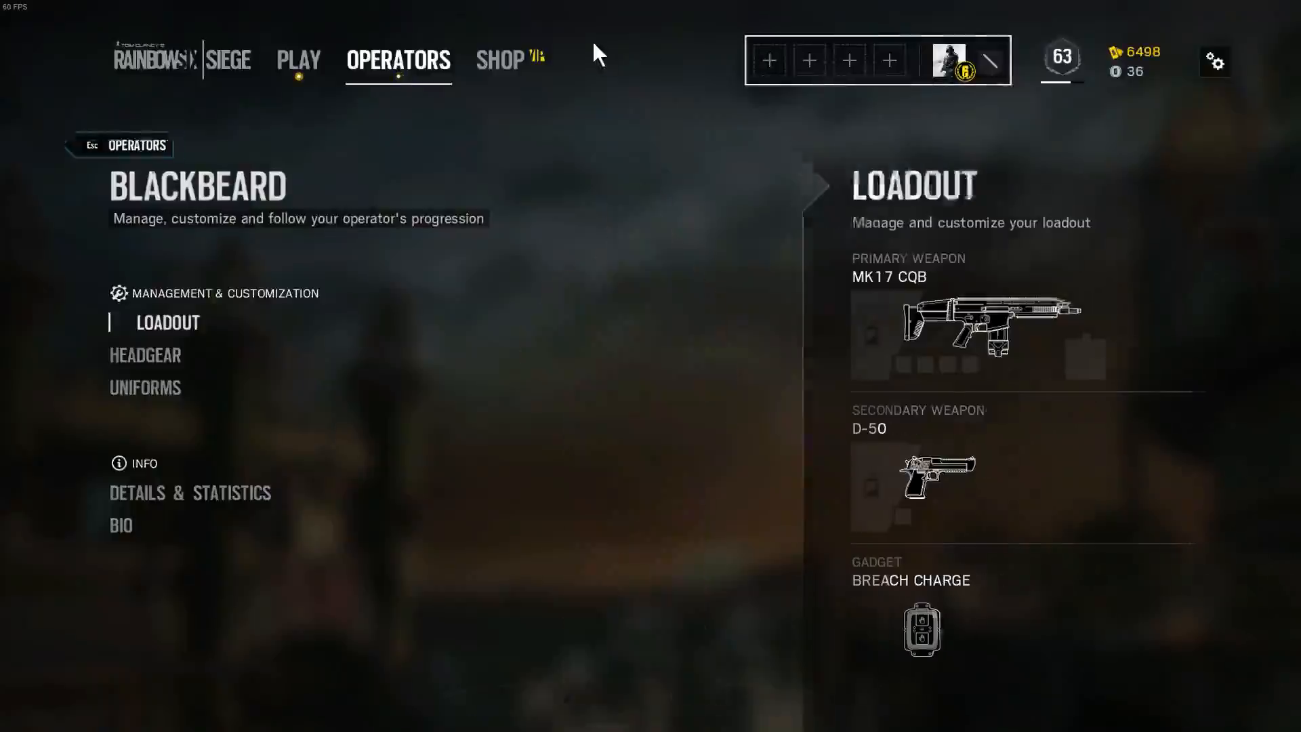
Leave Blackbeard's page, return Home and bring up the settings menu for quitting
{"action": "key", "text": "Escape"}
{"action": "left_click", "coordinate": [193, 62]}
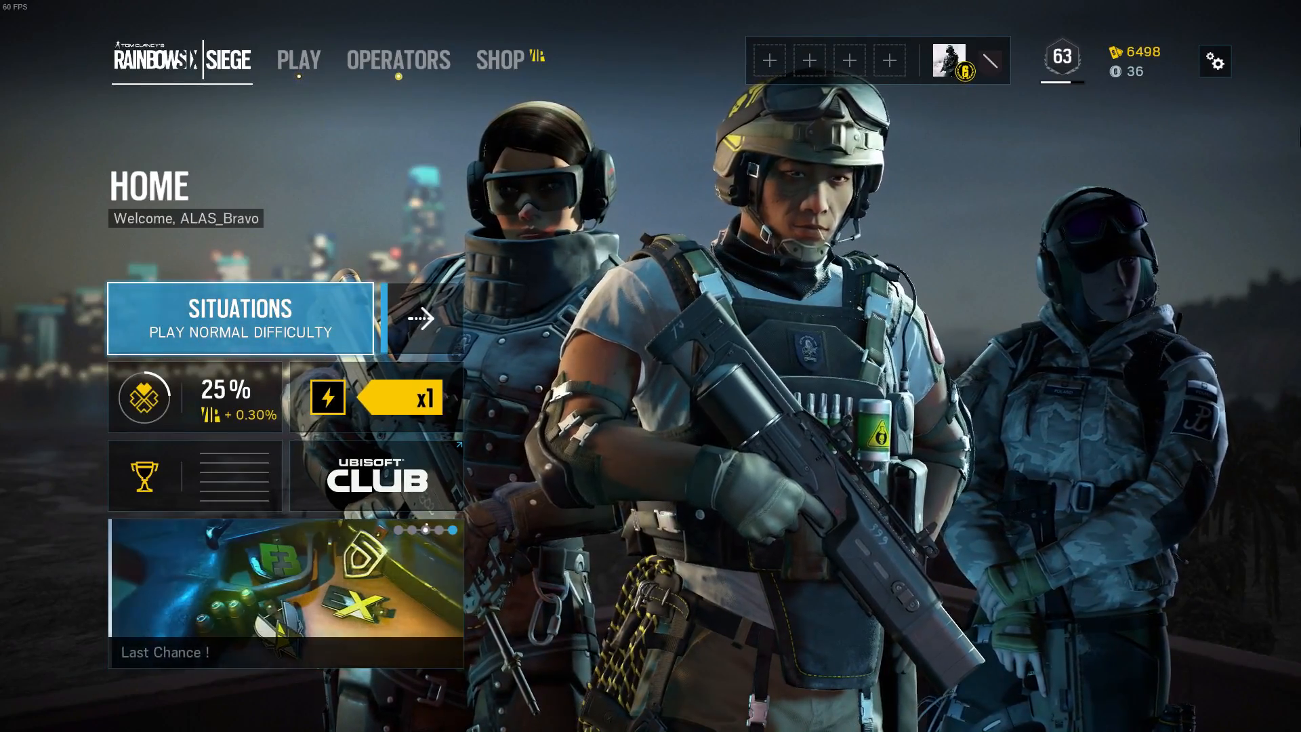
{"action": "left_click", "coordinate": [1215, 61]}
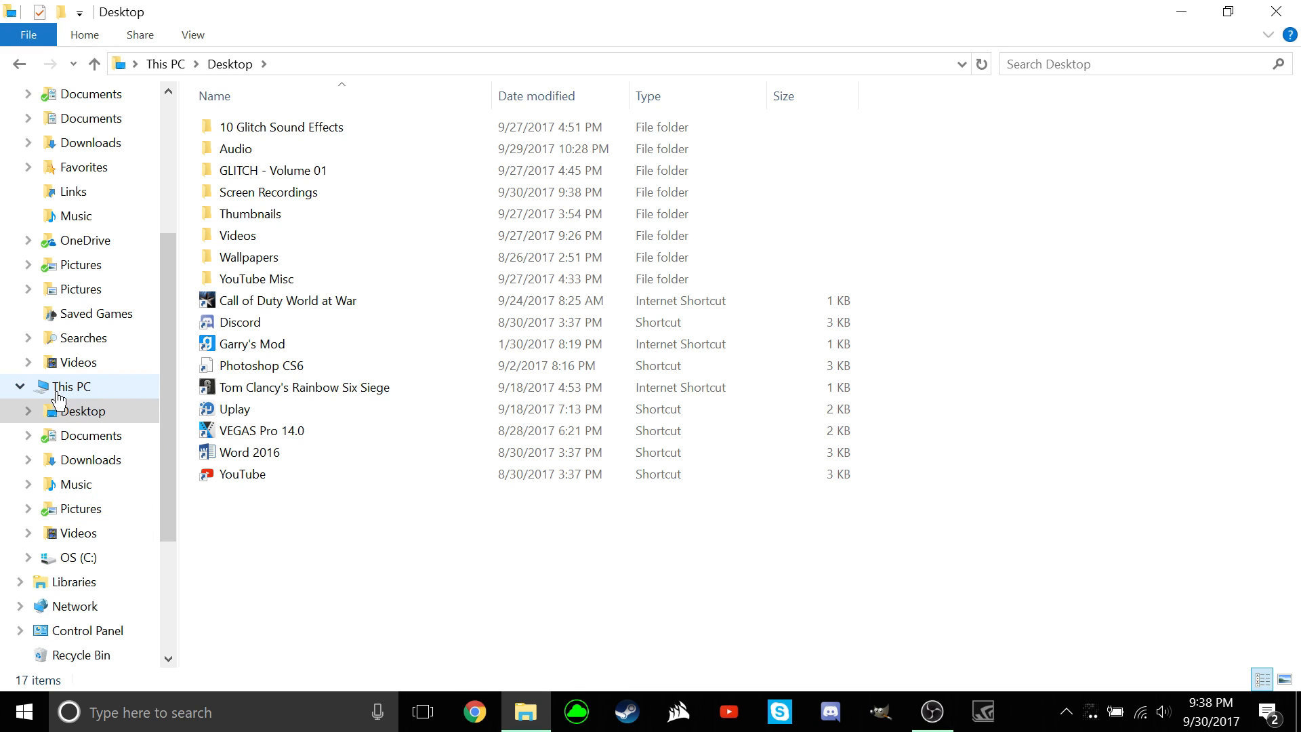
Navigate This PC > OS (C:) > Program Files (x86) > Ubisoft
{"action": "left_click", "coordinate": [78, 387]}
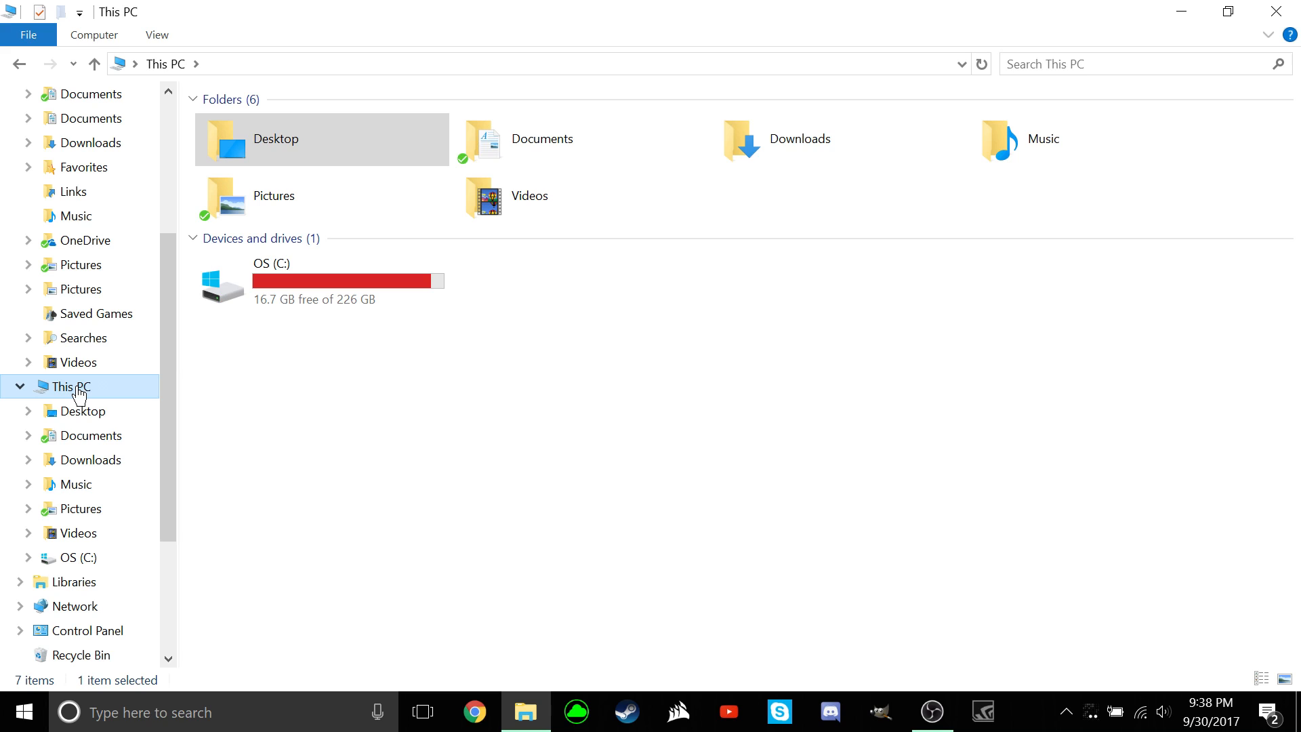
{"action": "double_click", "coordinate": [307, 297]}
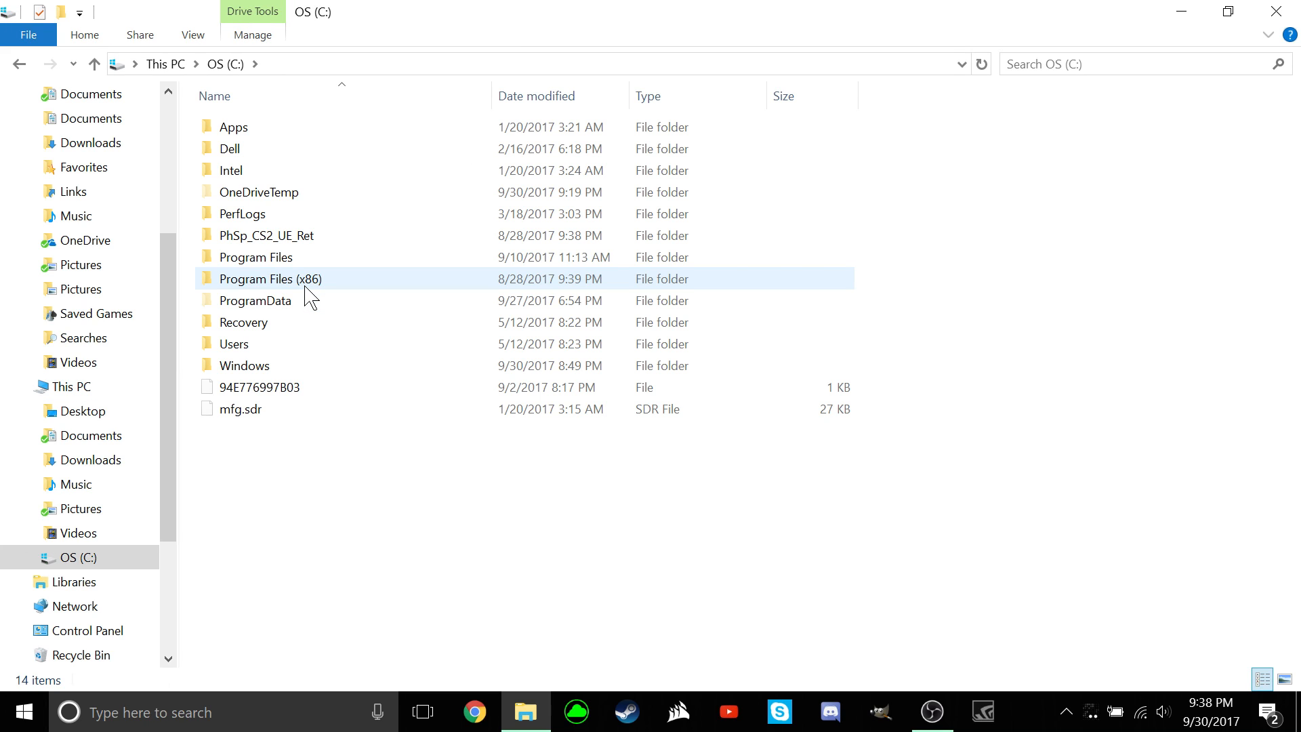
{"action": "double_click", "coordinate": [308, 280]}
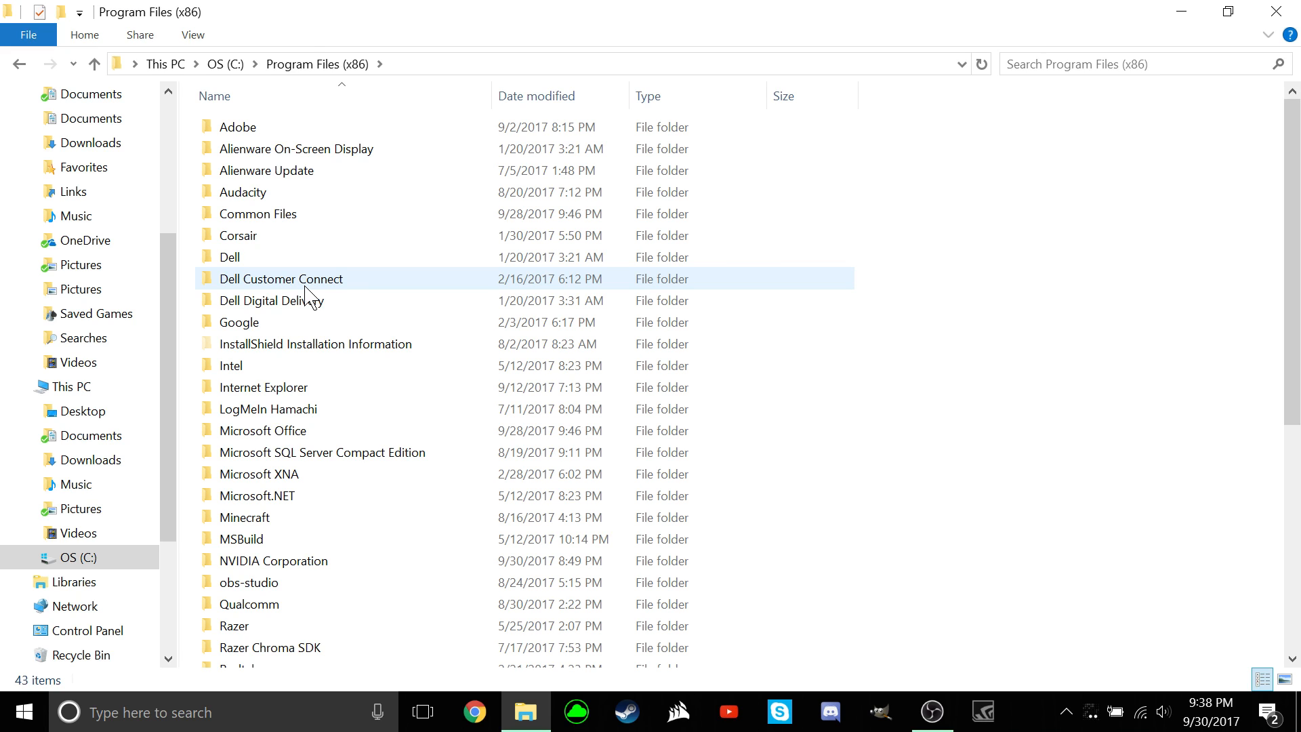
{"action": "scroll", "coordinate": [312, 294], "scroll_direction": "down", "scroll_amount": 4}
{"action": "scroll", "coordinate": [311, 289], "scroll_direction": "down", "scroll_amount": 2}
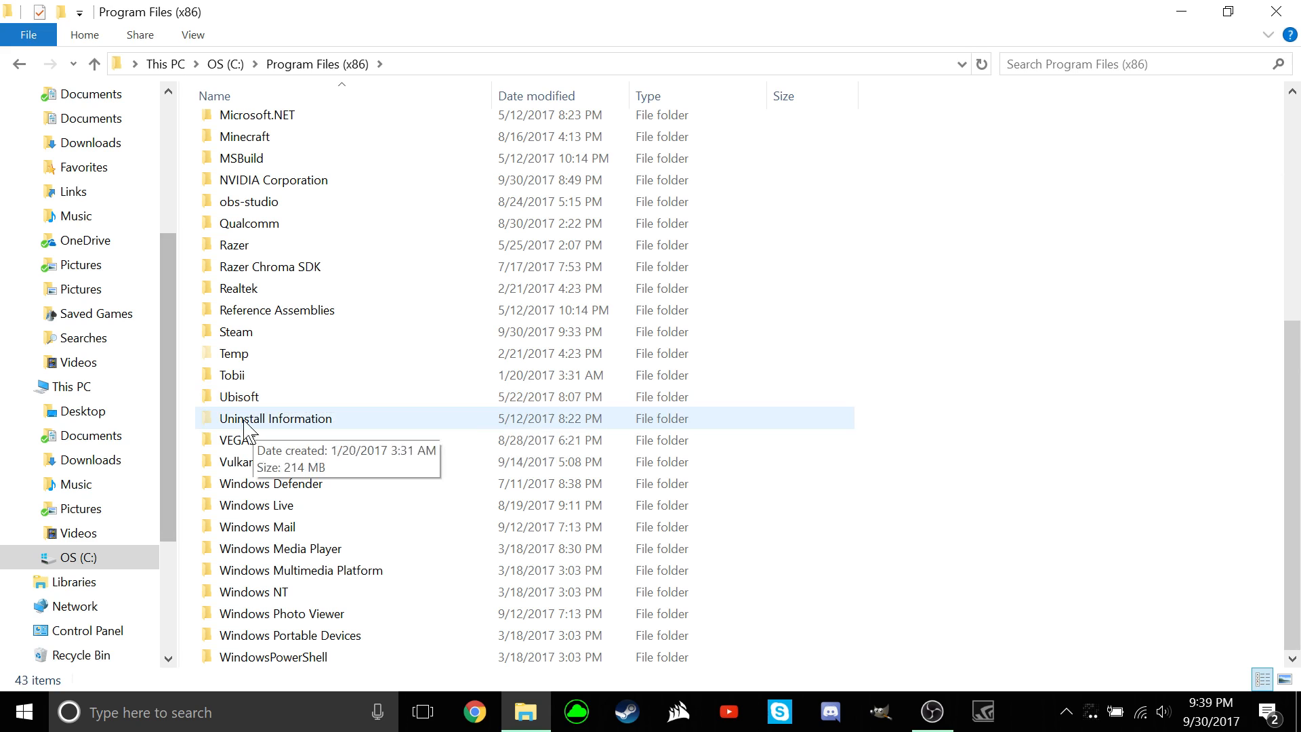
{"action": "left_click", "coordinate": [273, 401]}
{"action": "double_click", "coordinate": [272, 402]}
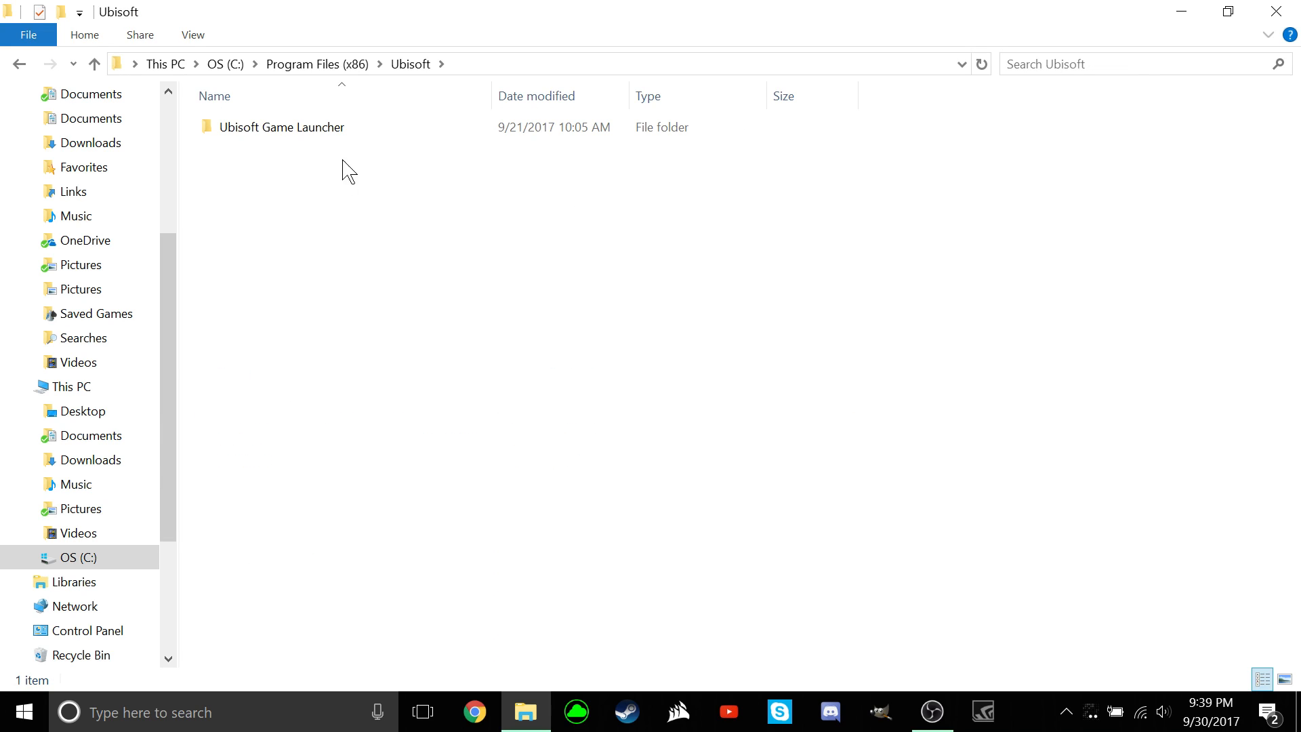
Go into Ubisoft Game Launcher > savegames > the account ID folder holding 1843 and 10424
{"action": "double_click", "coordinate": [343, 131]}
{"action": "double_click", "coordinate": [315, 213]}
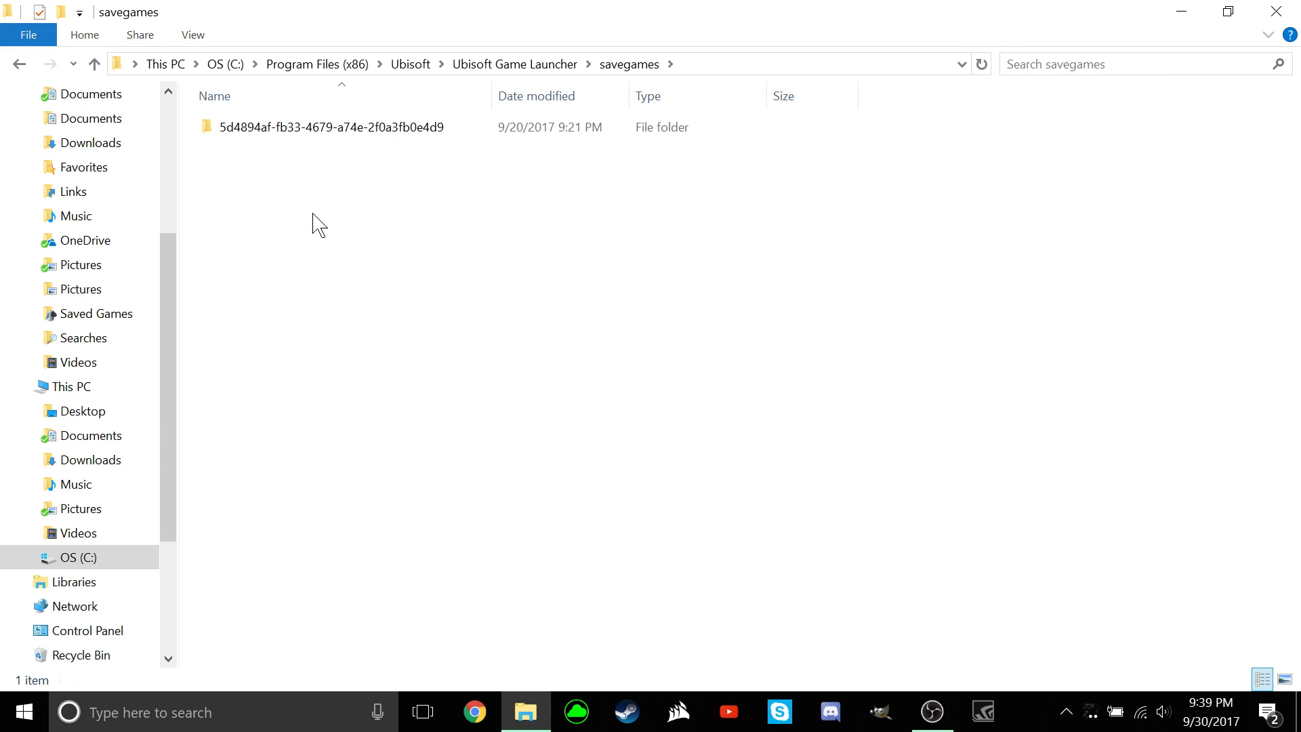
{"action": "double_click", "coordinate": [333, 130]}
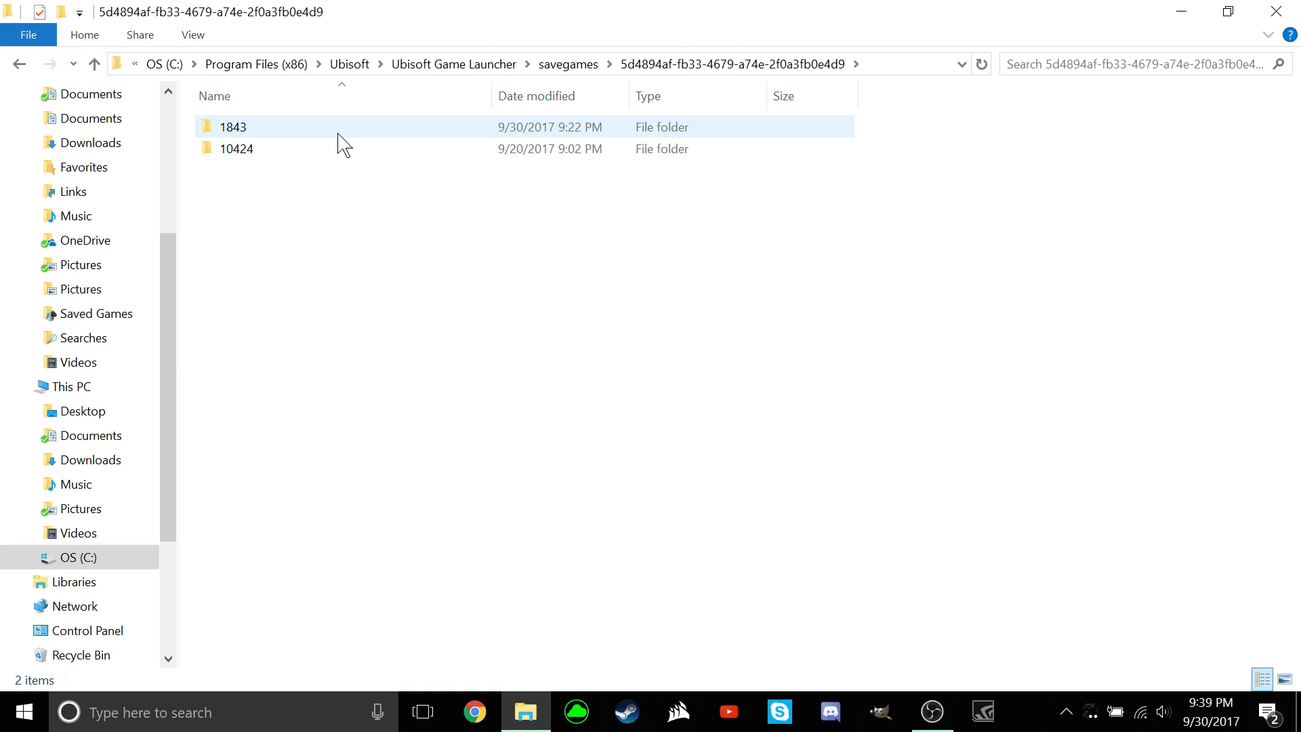
{"action": "left_click", "coordinate": [345, 131]}
Copy folder 1843 and paste it onto the desktop
{"action": "right_click", "coordinate": [345, 131]}
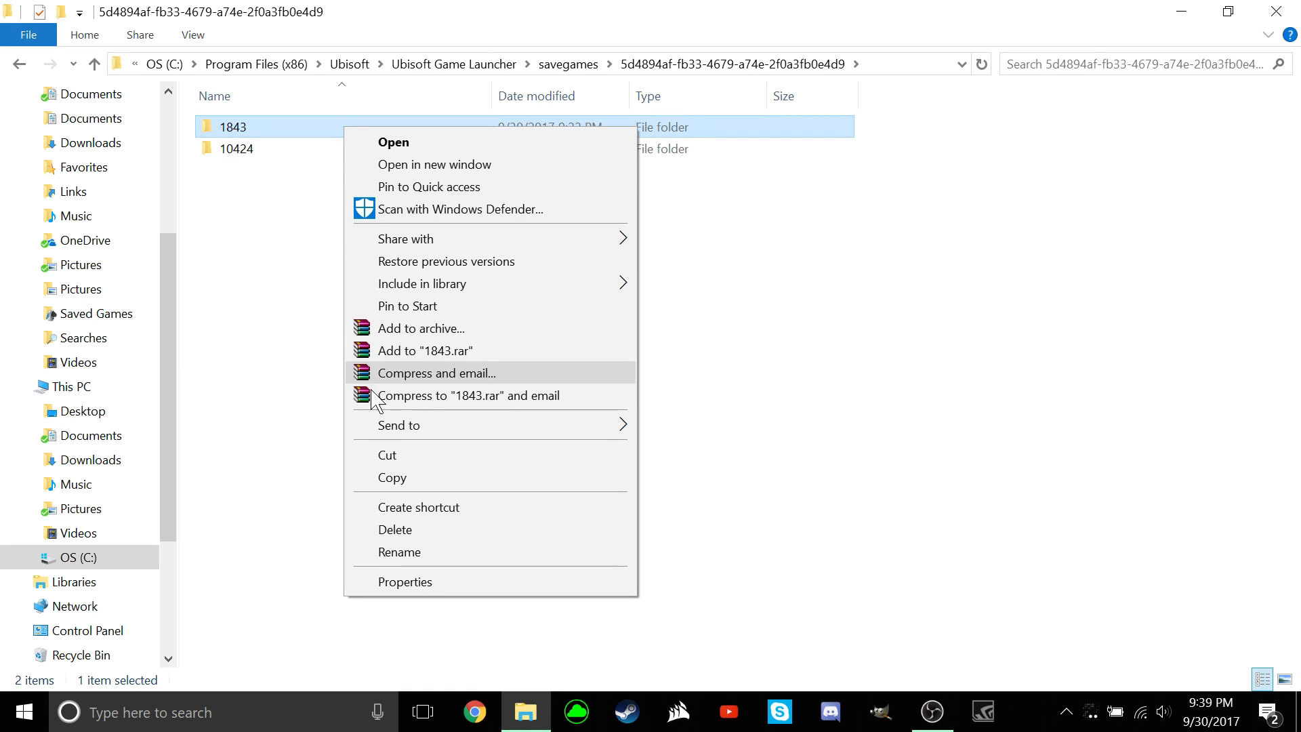
{"action": "left_click", "coordinate": [378, 479]}
{"action": "left_click", "coordinate": [1299, 712]}
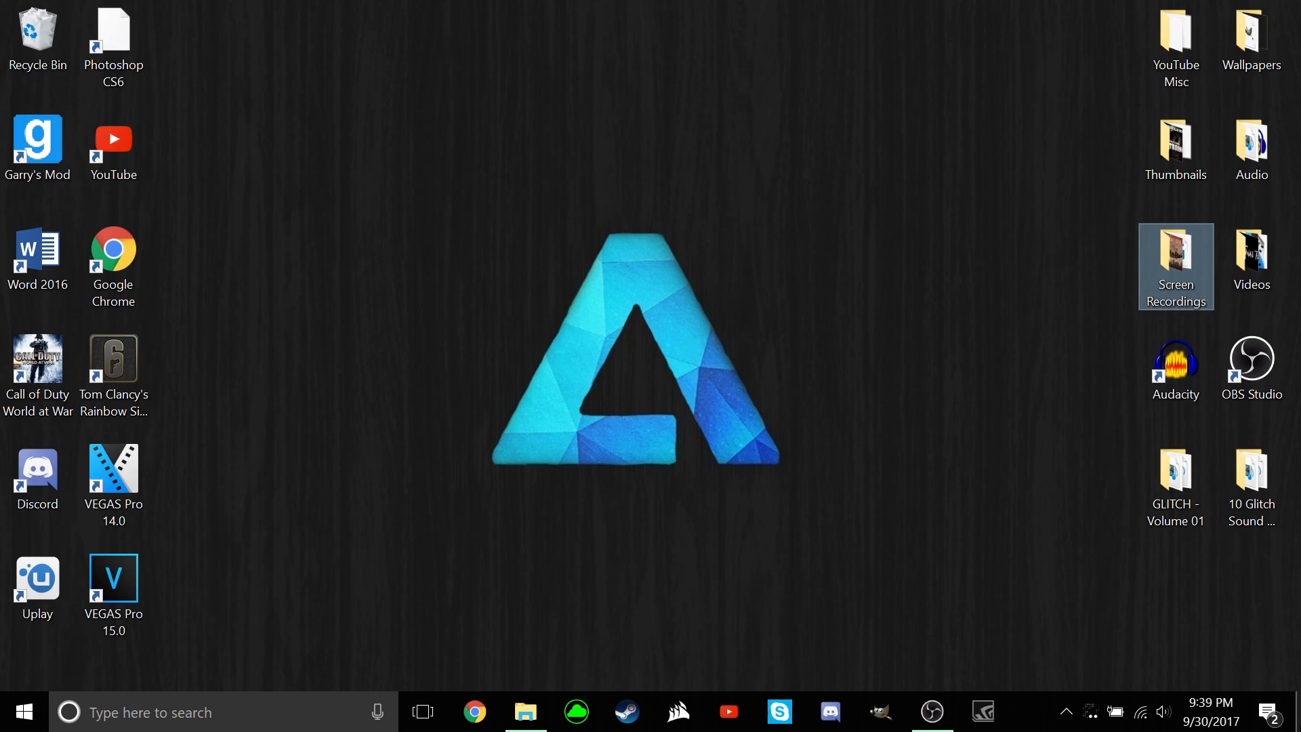
{"action": "right_click", "coordinate": [215, 47]}
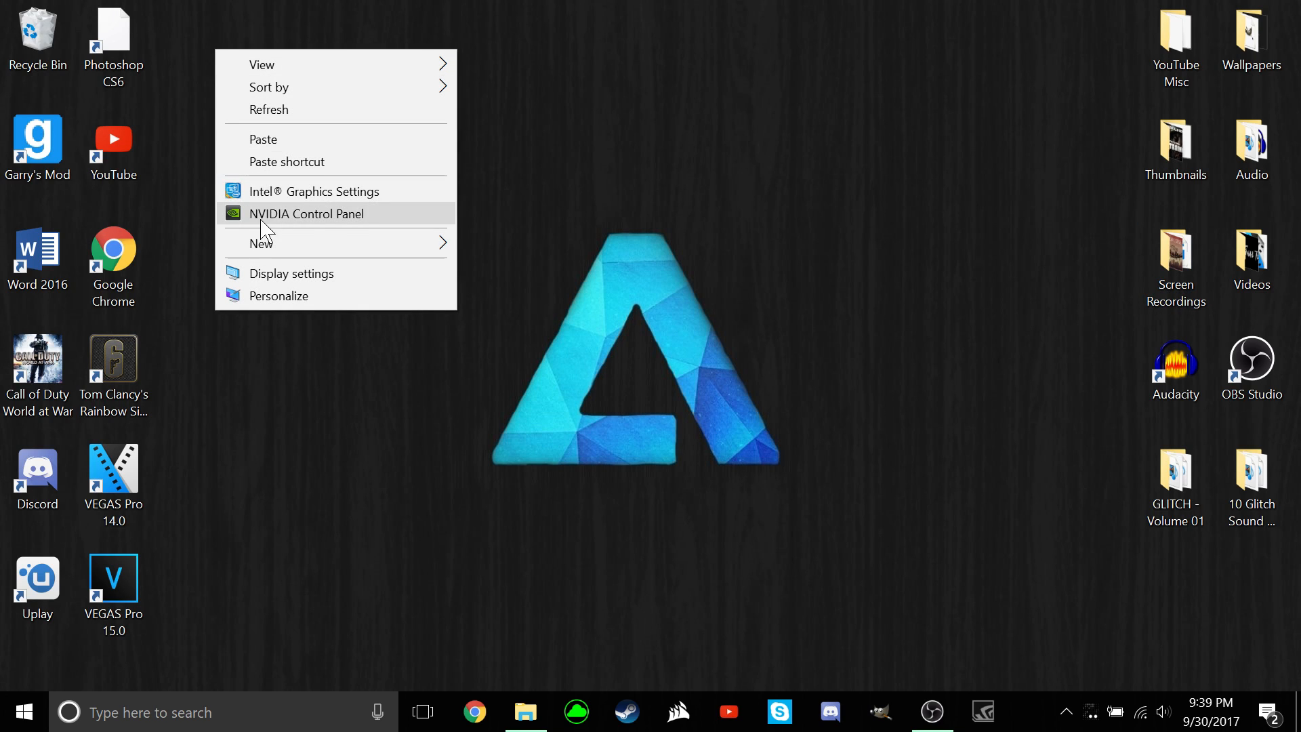
{"action": "left_click", "coordinate": [276, 142]}
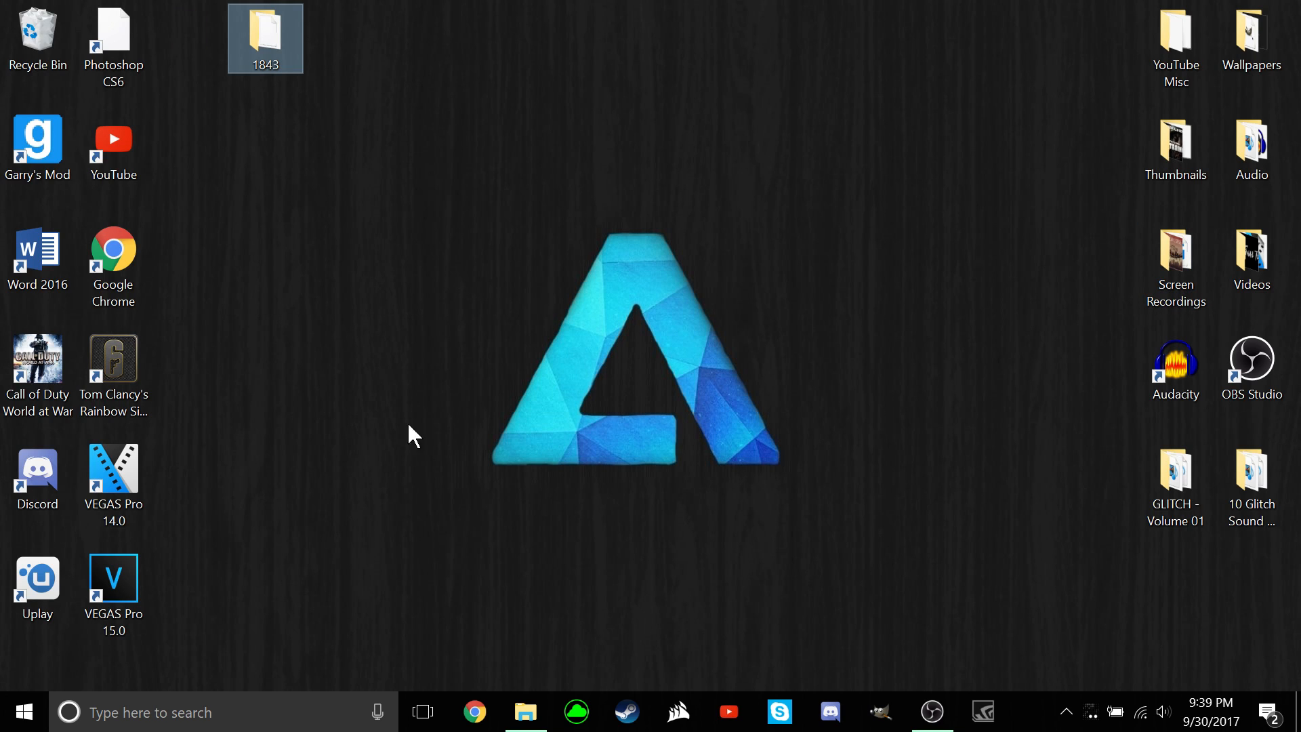
{"action": "left_click", "coordinate": [526, 713]}
Copy folder 10424 onto the desktop too, then return to the savegames window
{"action": "right_click", "coordinate": [327, 154]}
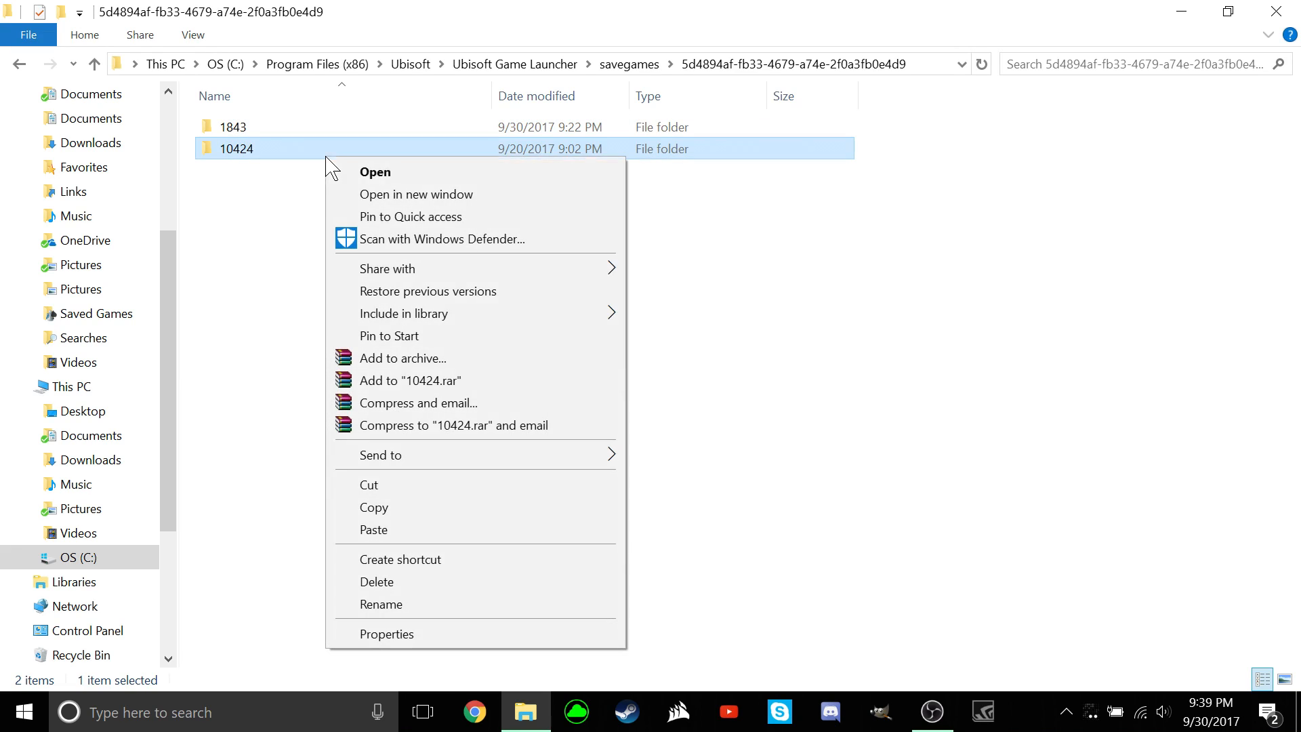
{"action": "left_click", "coordinate": [400, 507]}
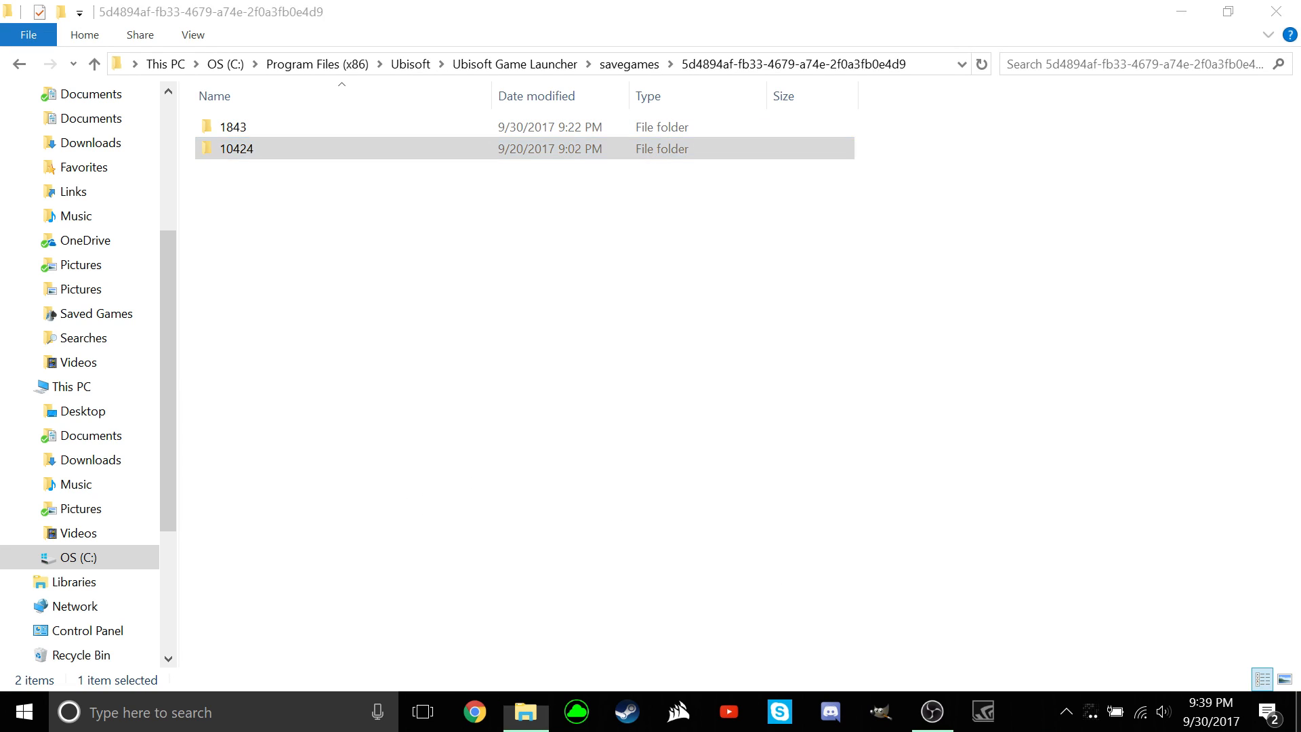
{"action": "key", "text": "super+d"}
{"action": "right_click", "coordinate": [257, 149]}
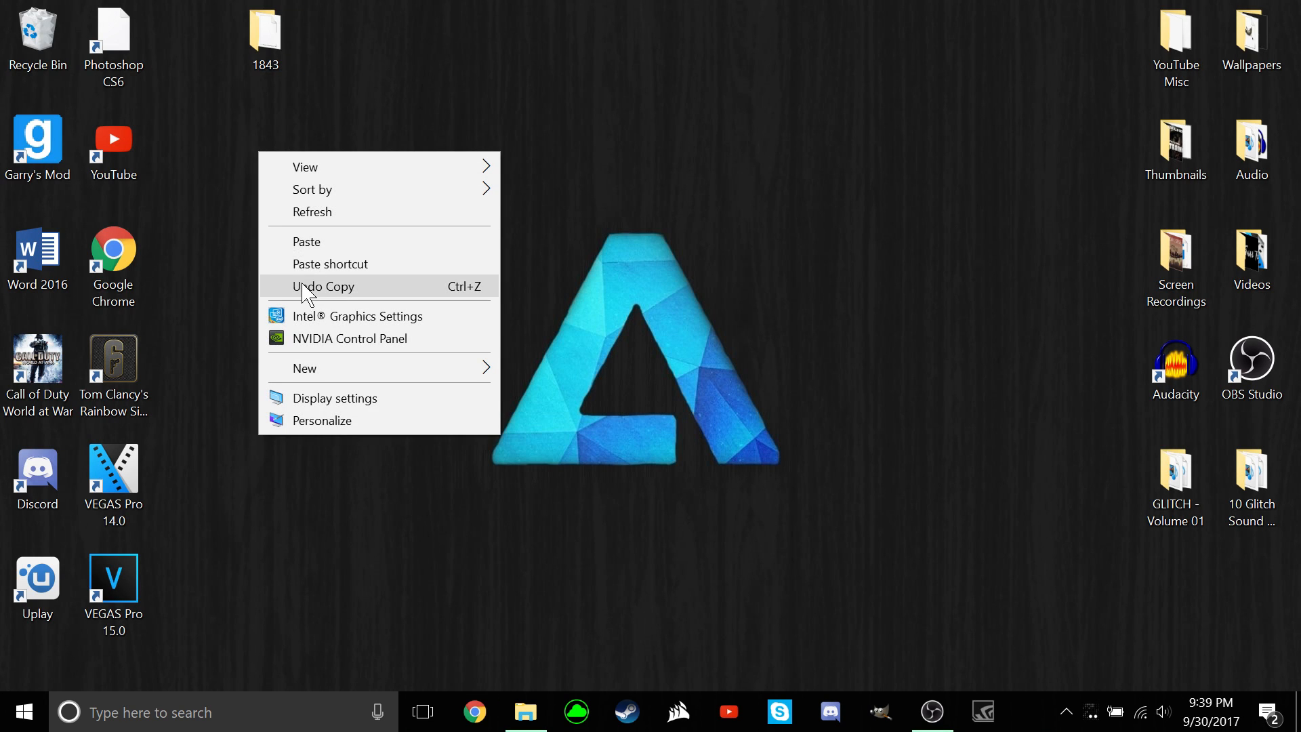
{"action": "left_click", "coordinate": [311, 241]}
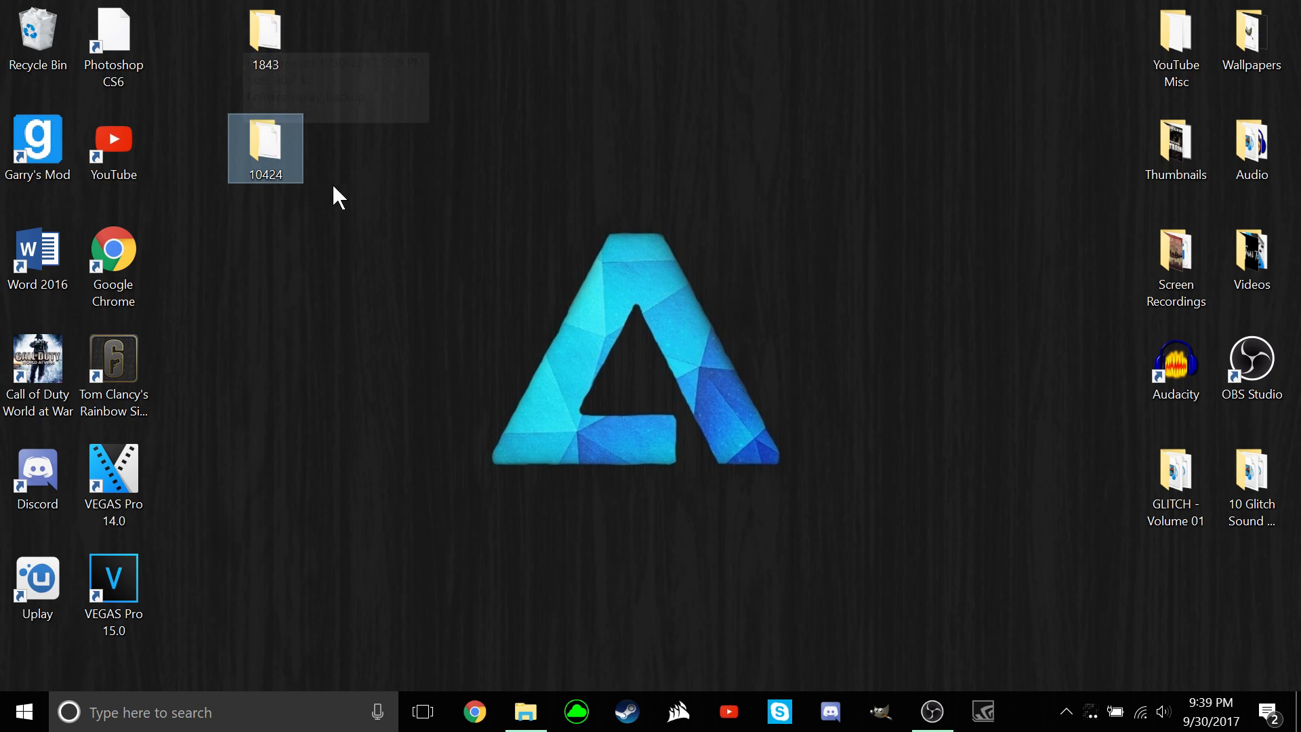
{"action": "left_click", "coordinate": [525, 716]}
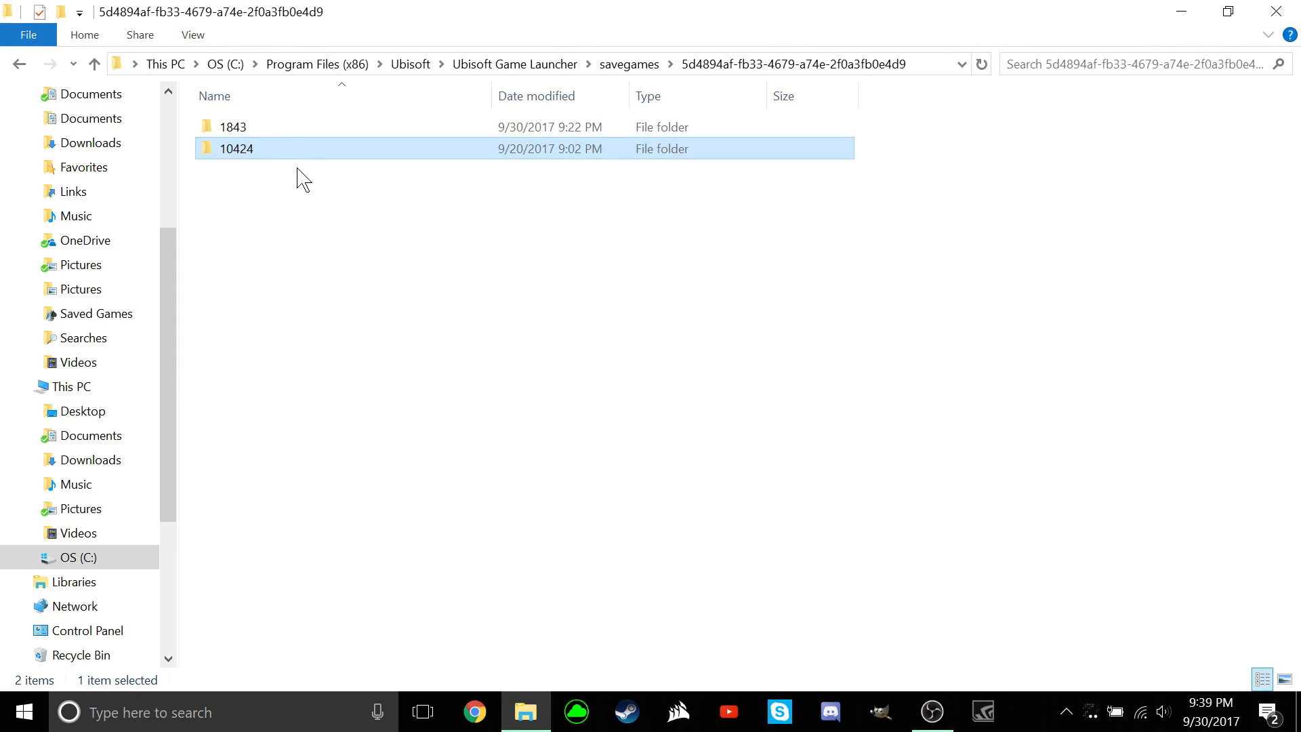
Delete both save folders 1843 and 10424, confirming in the Delete Multiple Items dialog
{"action": "left_click", "coordinate": [291, 128], "text": "shift"}
{"action": "right_click", "coordinate": [291, 127]}
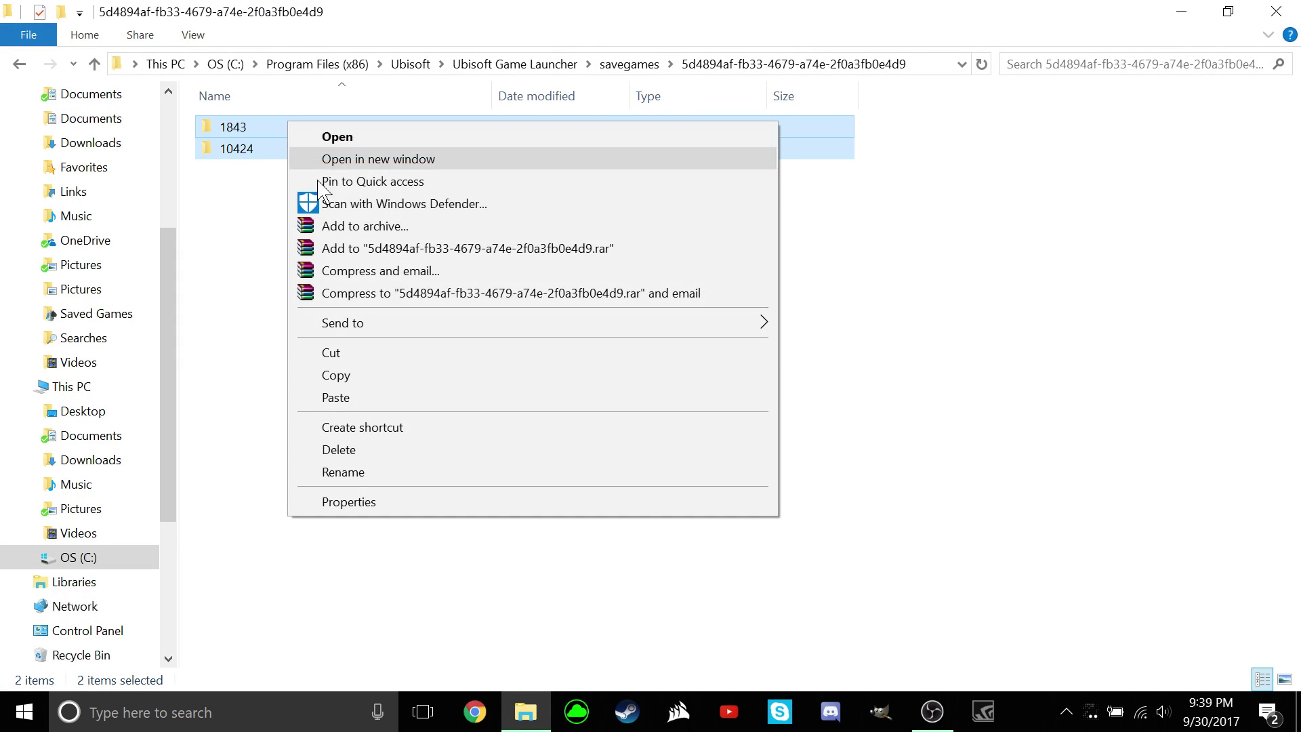
{"action": "left_click", "coordinate": [346, 449]}
{"action": "left_click", "coordinate": [724, 379]}
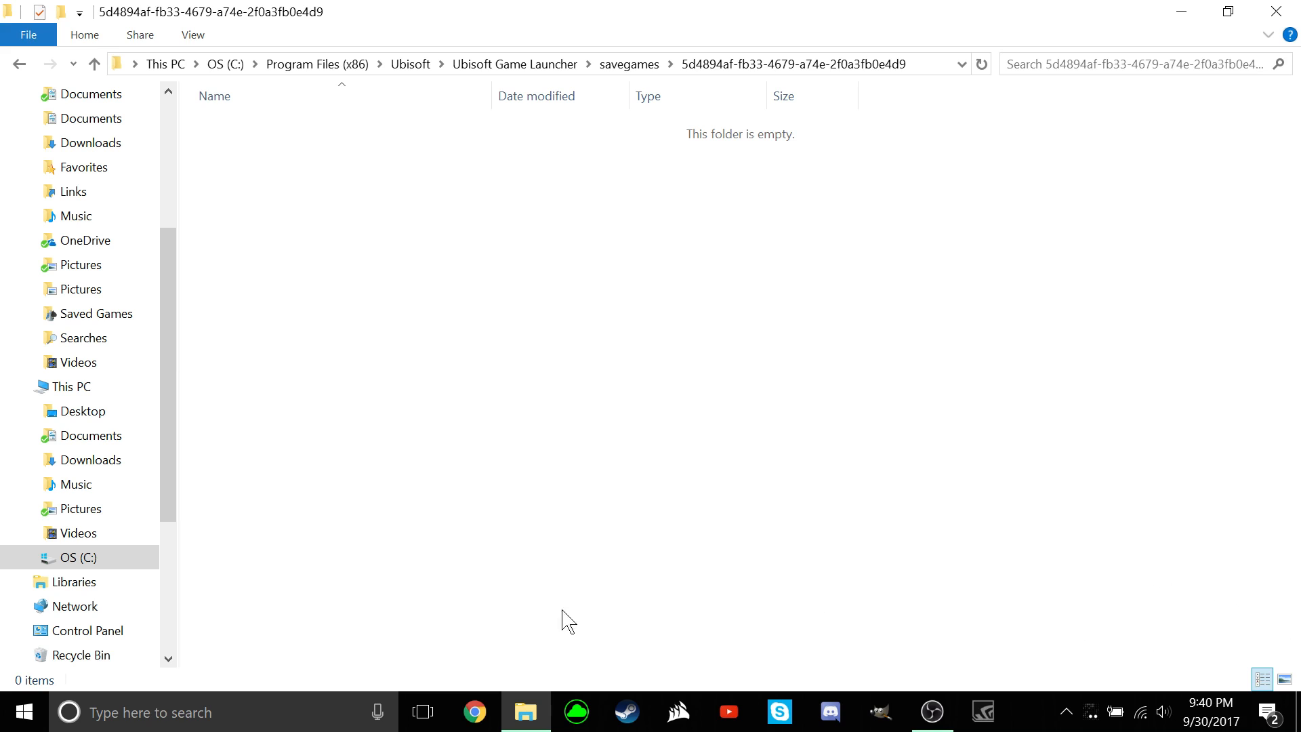
Find Uplay via search and run it as administrator
{"action": "left_click", "coordinate": [208, 714]}
{"action": "type", "text": "upla"}
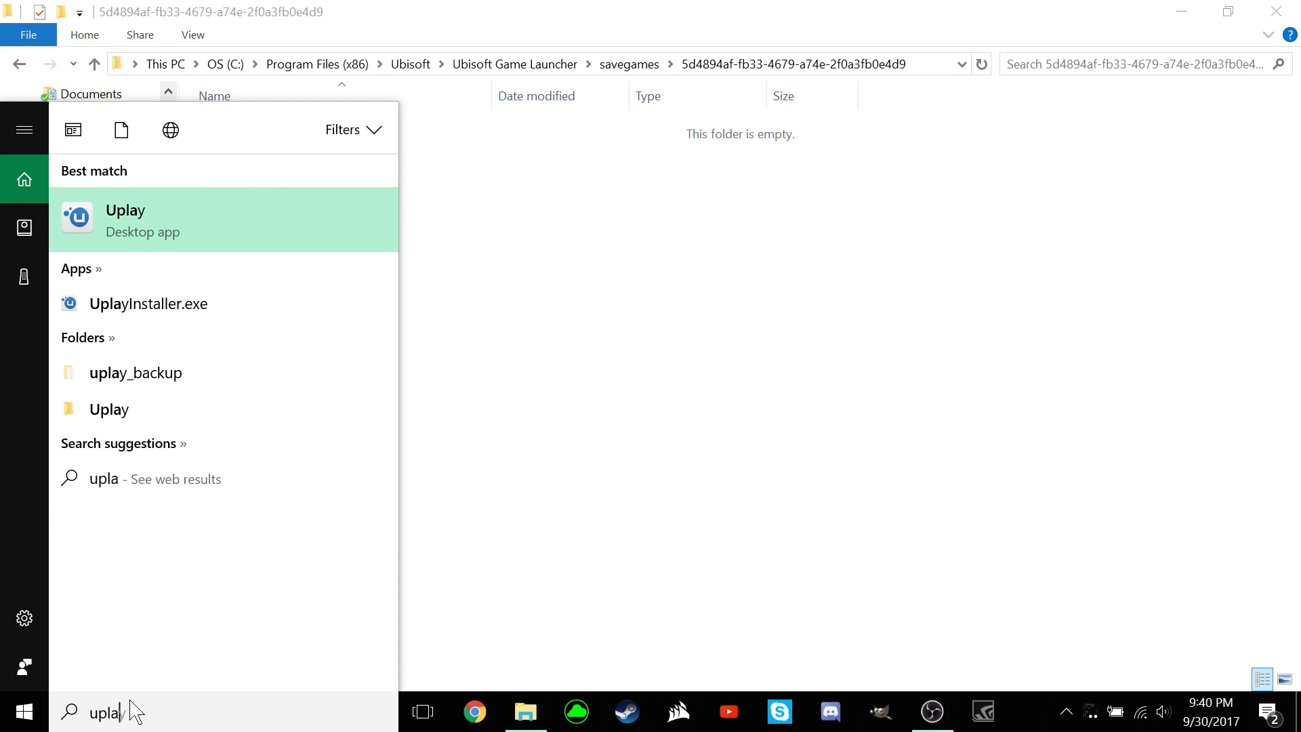
{"action": "right_click", "coordinate": [195, 221]}
{"action": "left_click", "coordinate": [231, 243]}
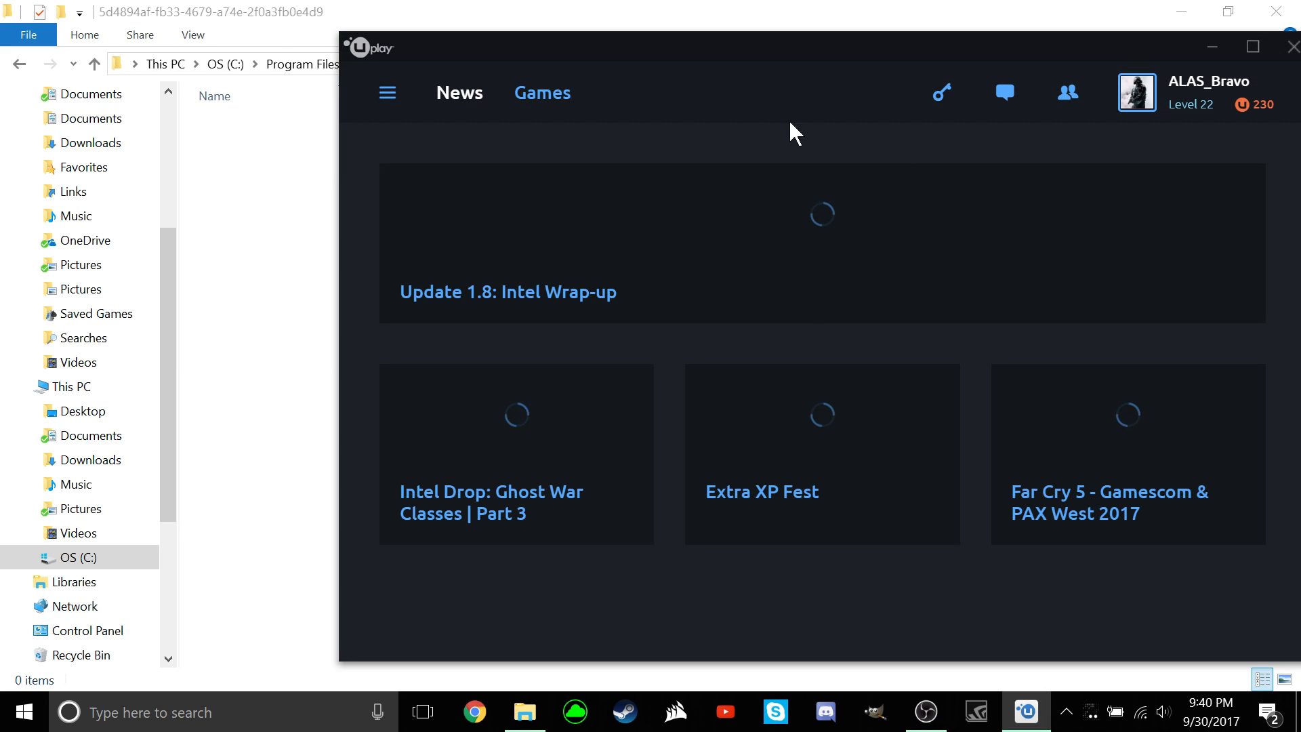
{"action": "left_click_drag", "start_coordinate": [593, 48], "coordinate": [552, 34]}
In Uplay settings turn off cloud save sync and the overlay, then launch Siege from the desktop
{"action": "left_click", "coordinate": [357, 85]}
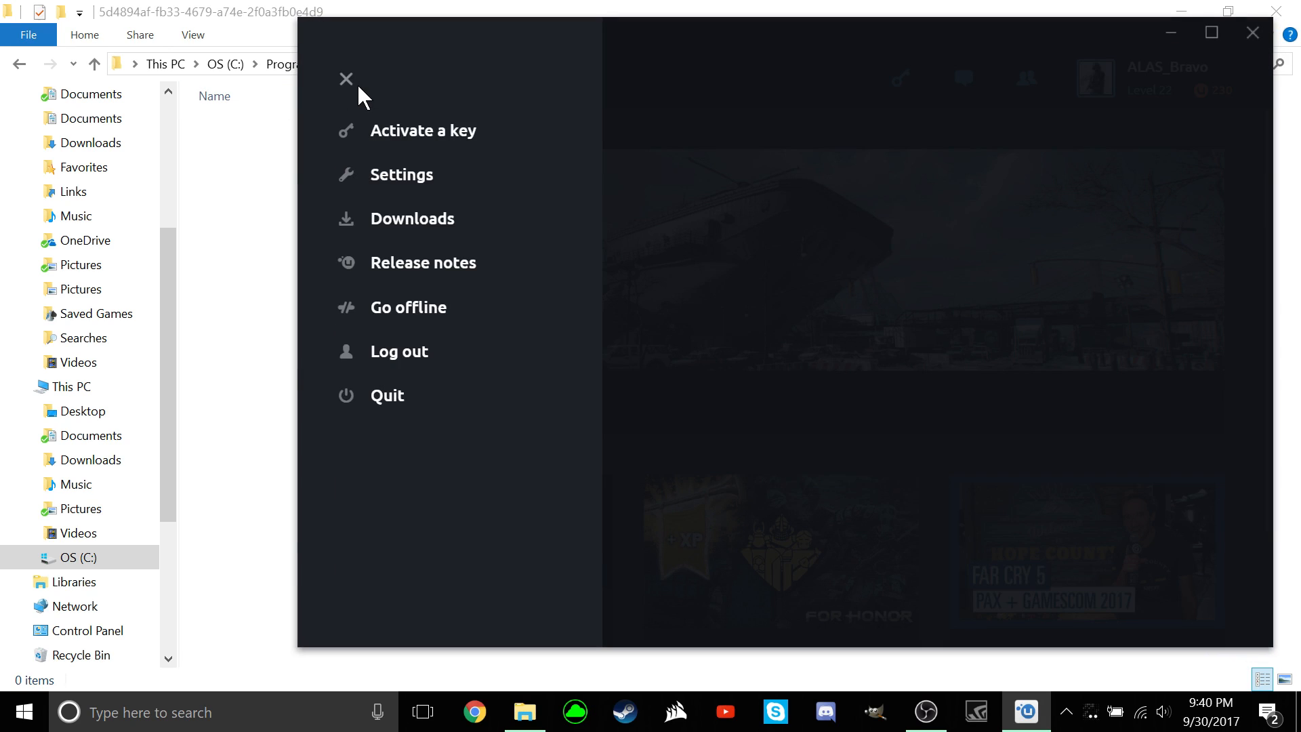
{"action": "left_click", "coordinate": [391, 178]}
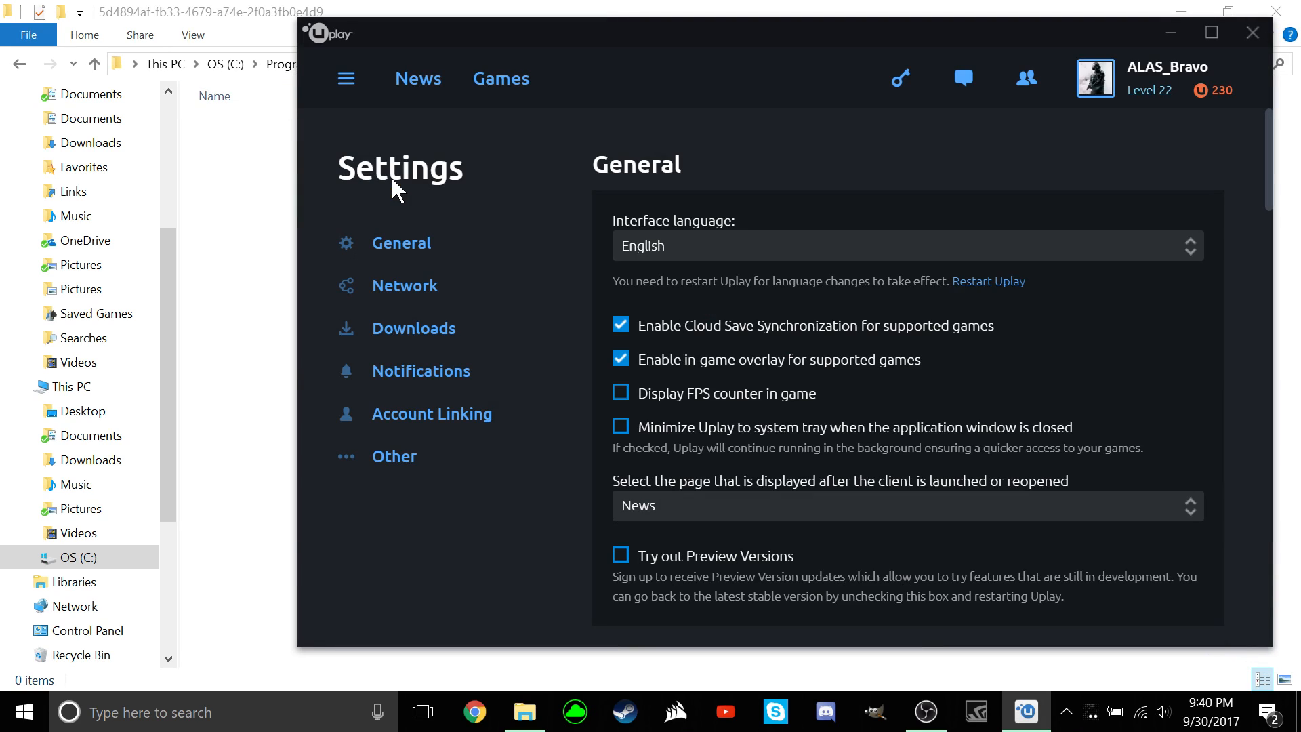
{"action": "left_click", "coordinate": [669, 324]}
{"action": "left_click", "coordinate": [669, 360]}
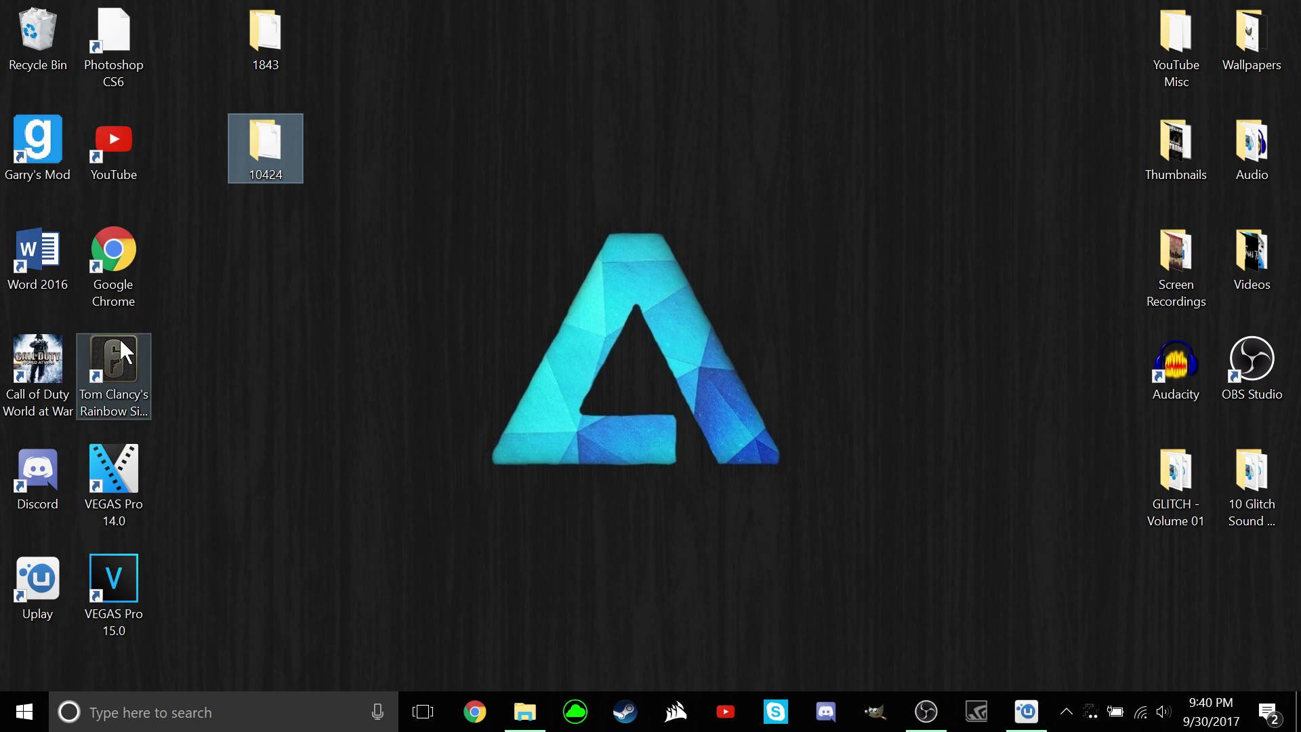
{"action": "double_click", "coordinate": [118, 337]}
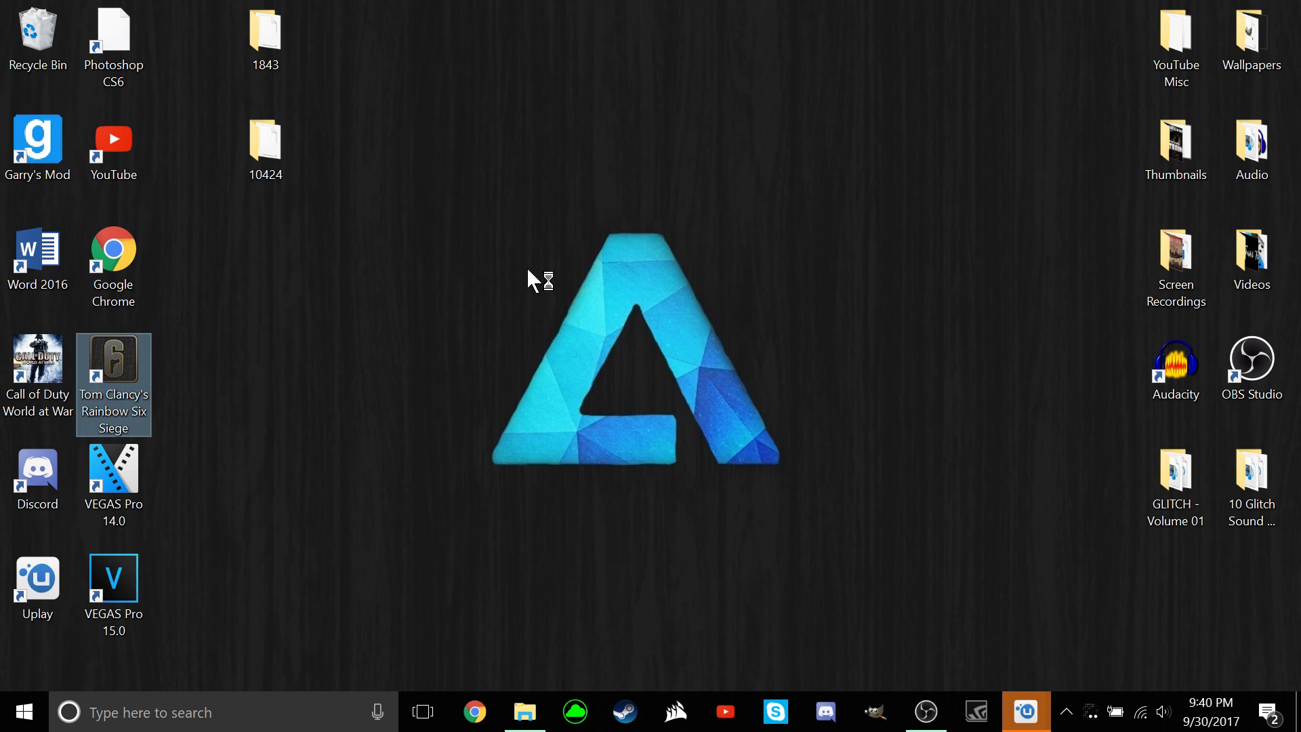
Hide OBS and launch the game without the overlay from Uplay's warning
{"action": "left_click", "coordinate": [930, 728]}
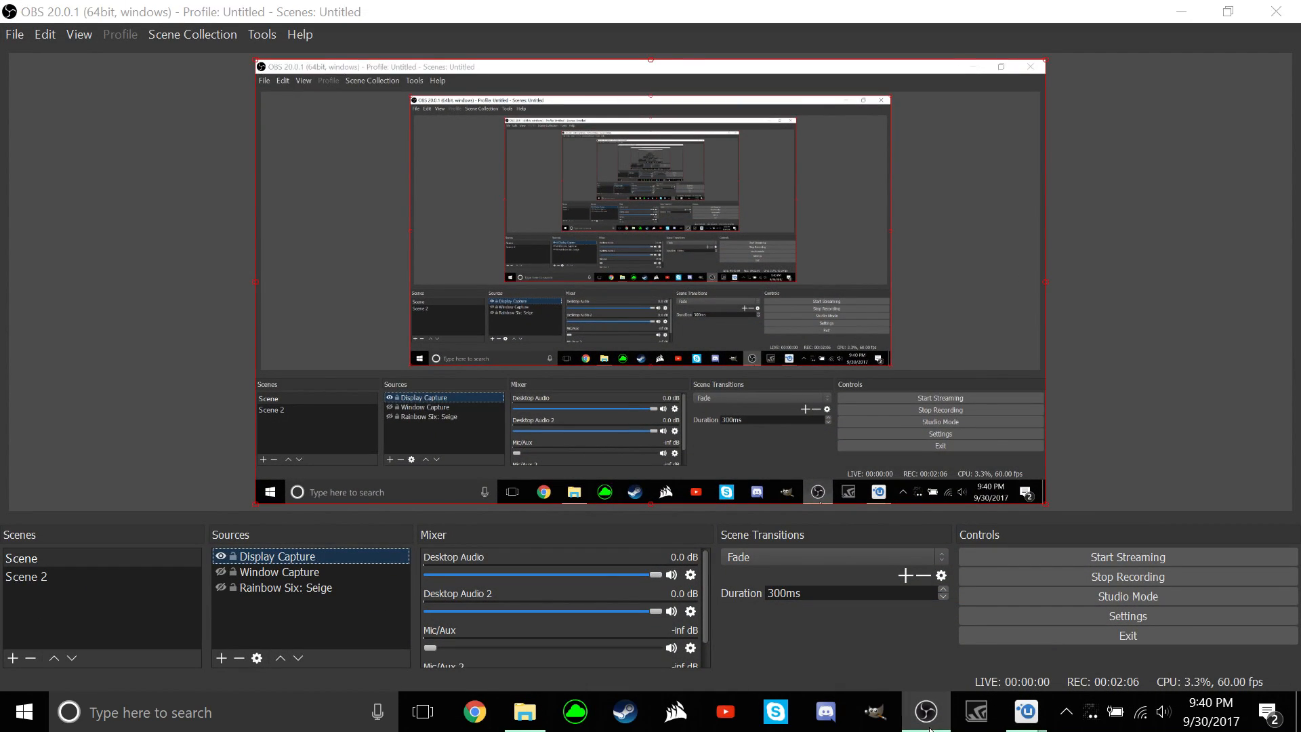
{"action": "left_click", "coordinate": [927, 722]}
{"action": "mouse_move", "coordinate": [704, 242]}
{"action": "left_mouse_down"}
{"action": "mouse_move", "coordinate": [631, 209]}
{"action": "mouse_move", "coordinate": [605, 165]}
{"action": "left_mouse_up"}
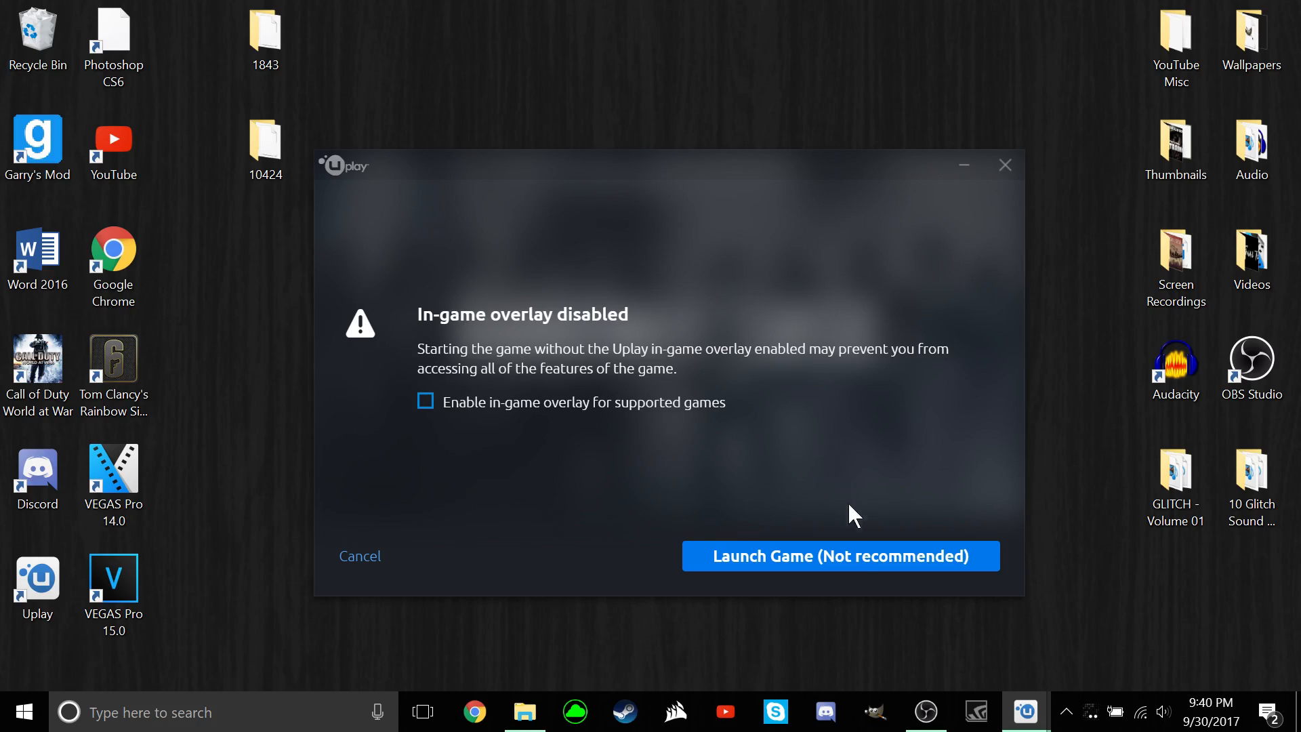
{"action": "left_click", "coordinate": [850, 562]}
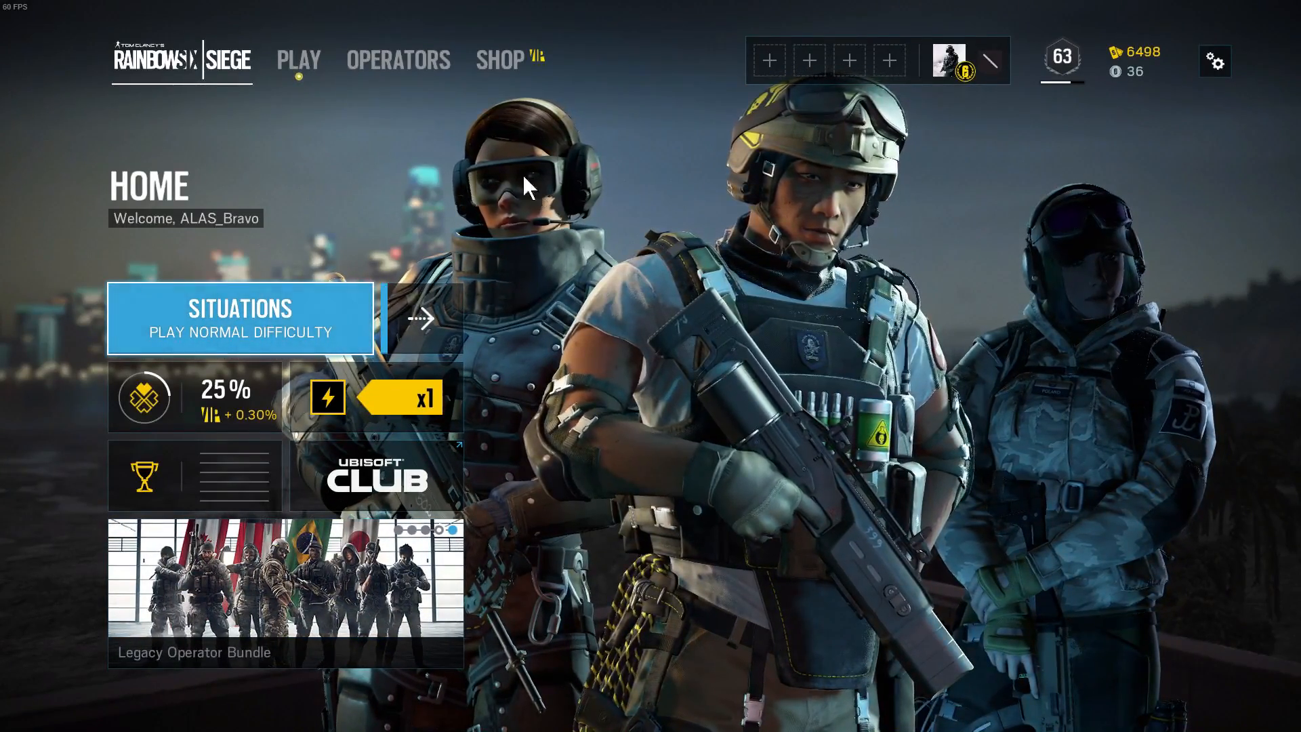
Go to Operators > Ash > Loadout and the G36C attachments page
{"action": "left_click", "coordinate": [417, 69]}
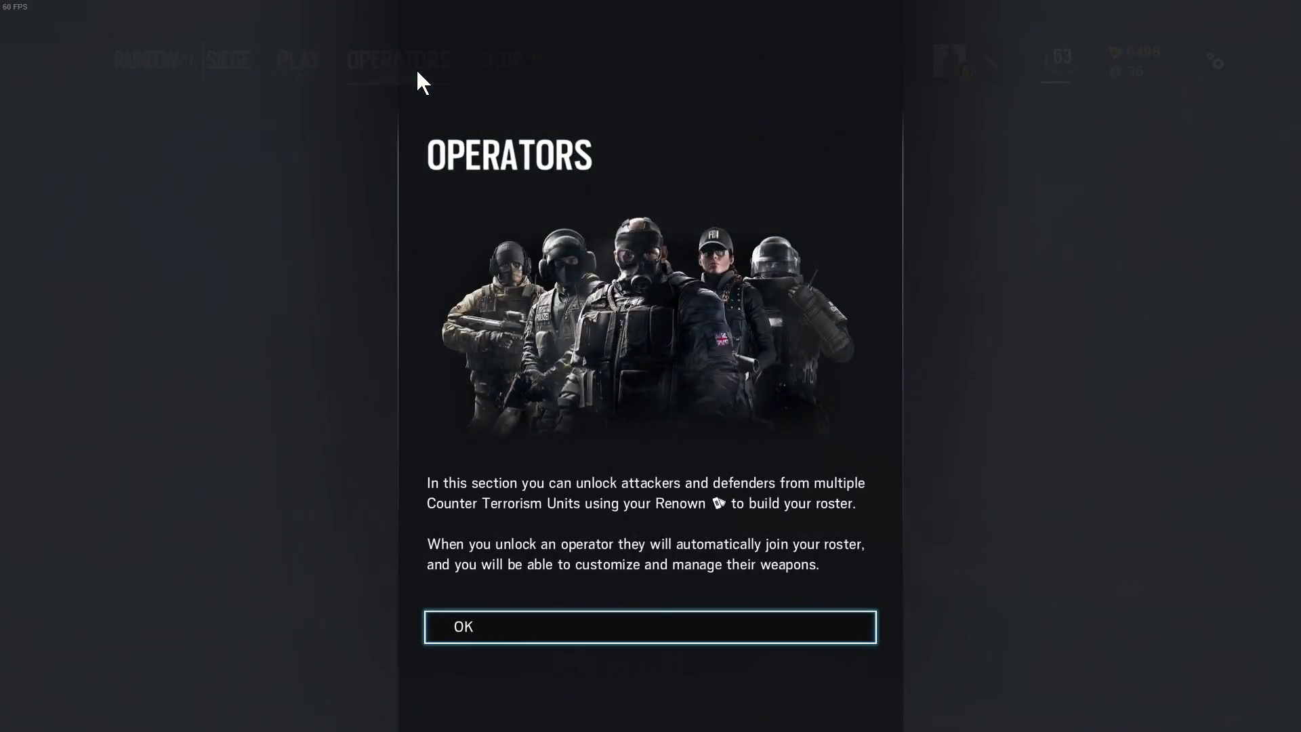
{"action": "left_click", "coordinate": [523, 626]}
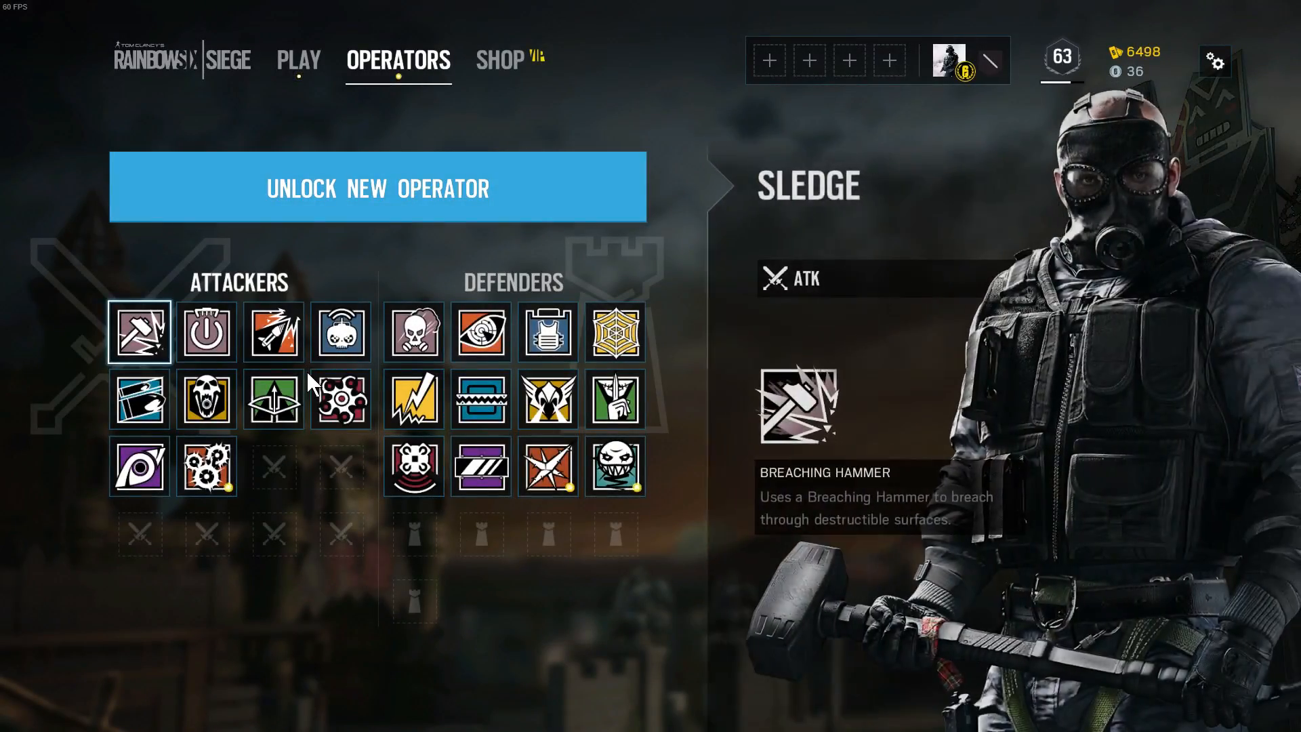
{"action": "left_click", "coordinate": [286, 345]}
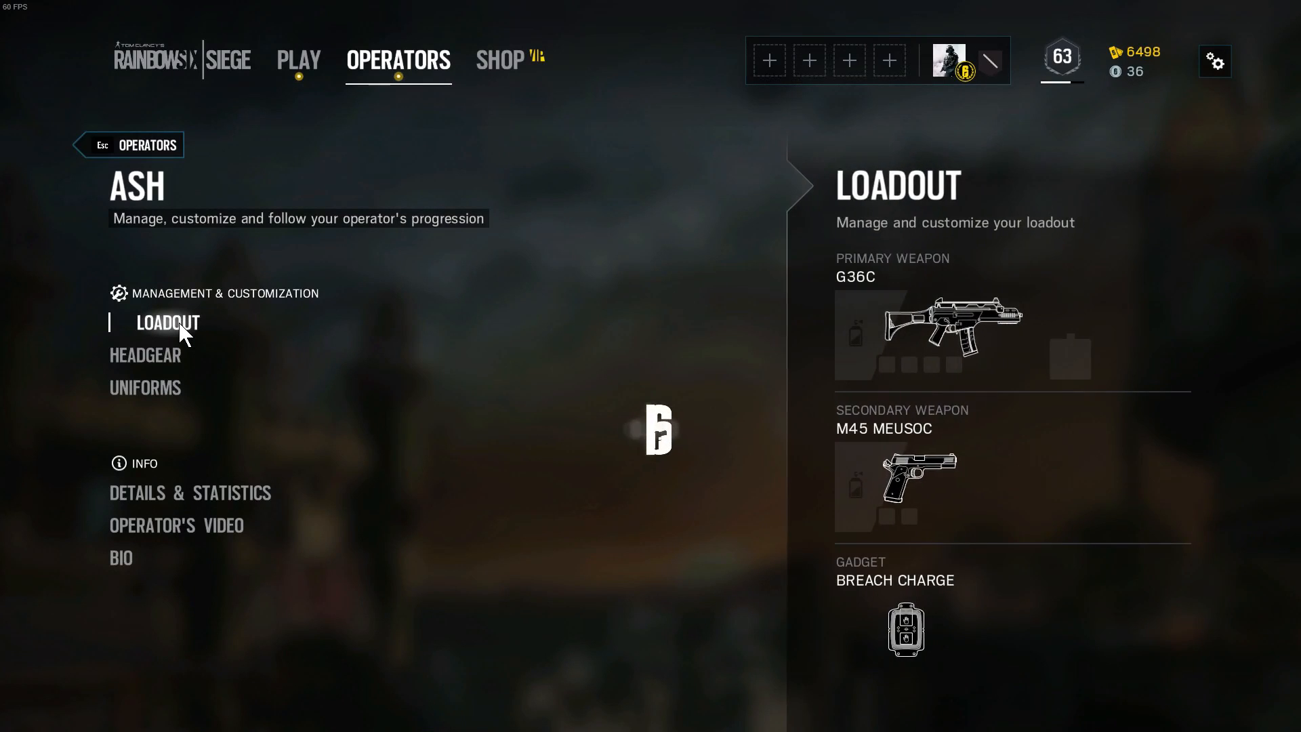
{"action": "left_click", "coordinate": [179, 326]}
{"action": "left_click", "coordinate": [179, 325]}
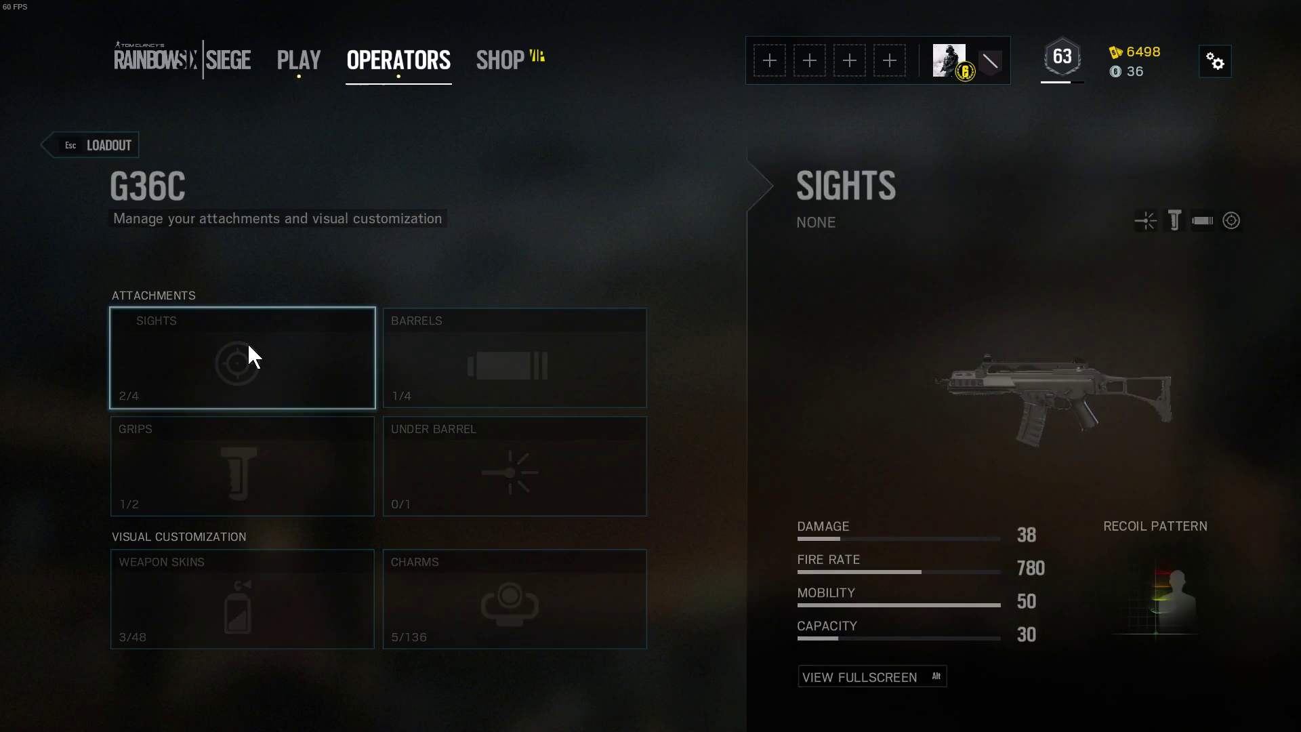
Give the G36C a Holographic sight and an Angled Grip
{"action": "left_click", "coordinate": [248, 346]}
{"action": "left_click", "coordinate": [516, 289]}
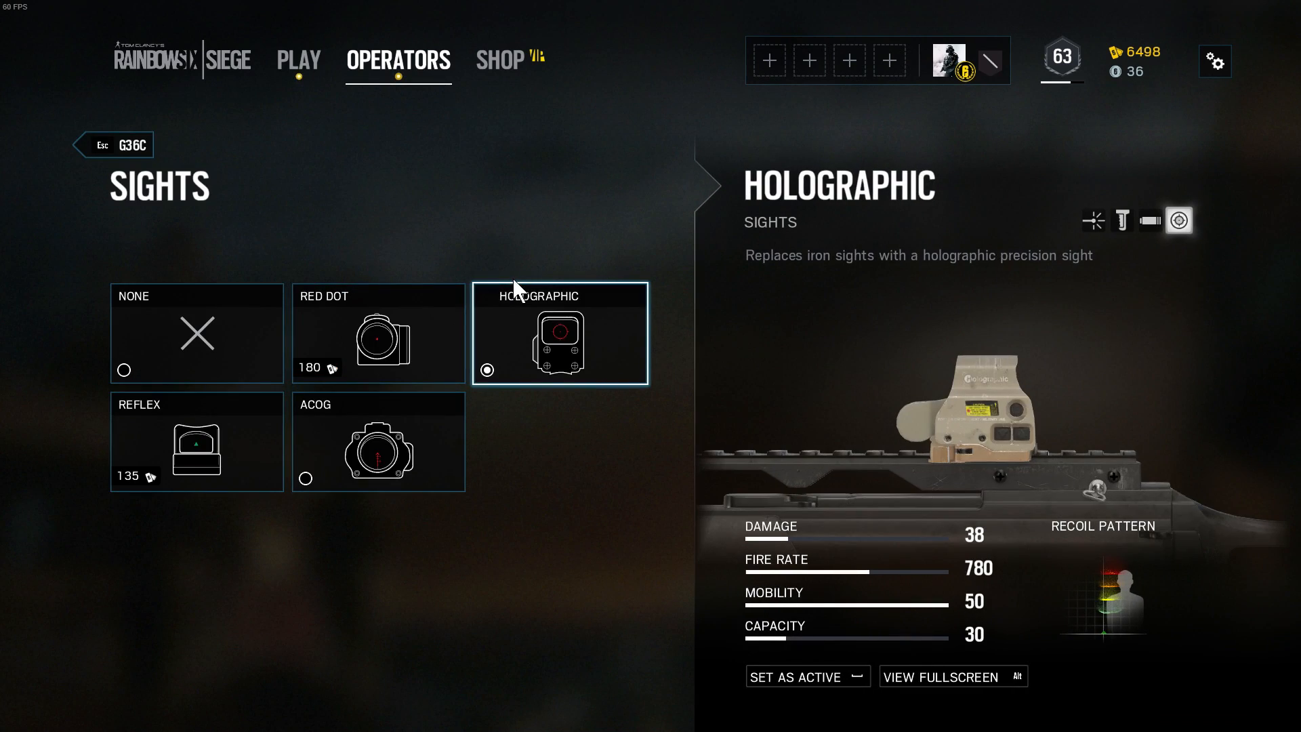
{"action": "left_click", "coordinate": [560, 381]}
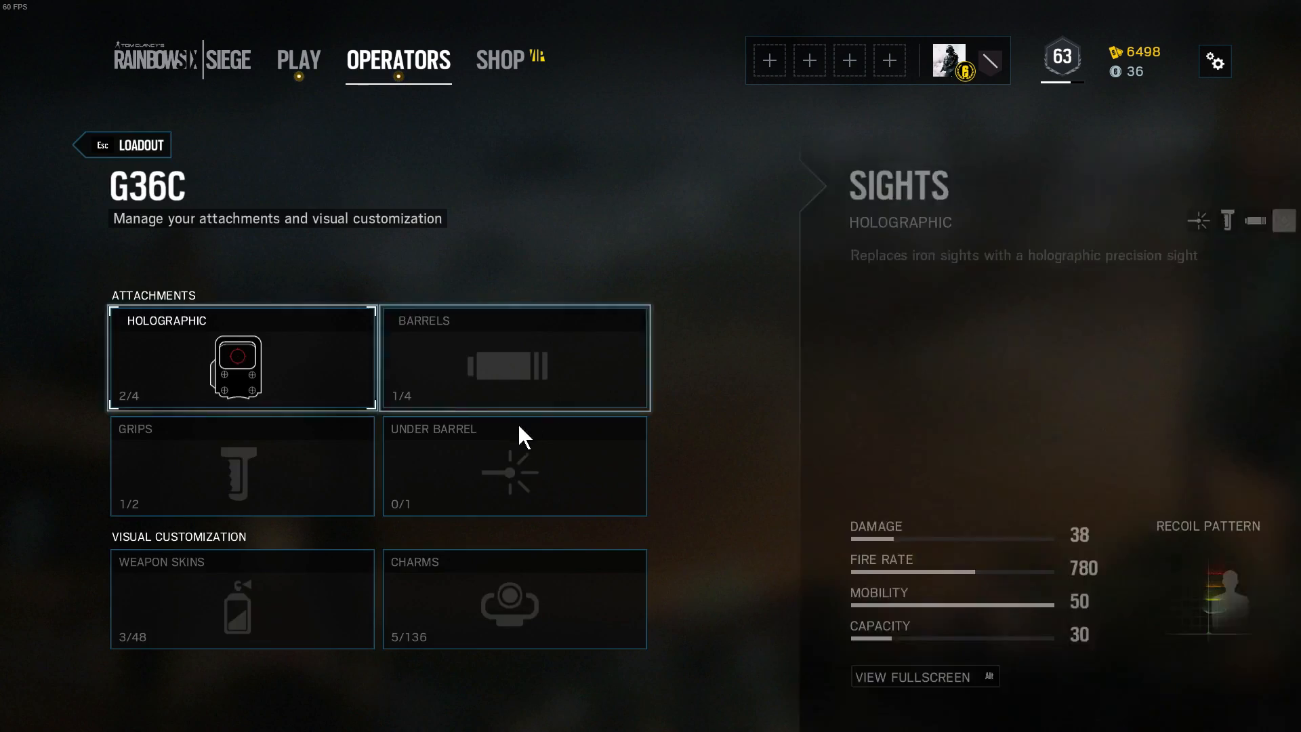
{"action": "left_click", "coordinate": [448, 470]}
{"action": "key", "text": "Escape"}
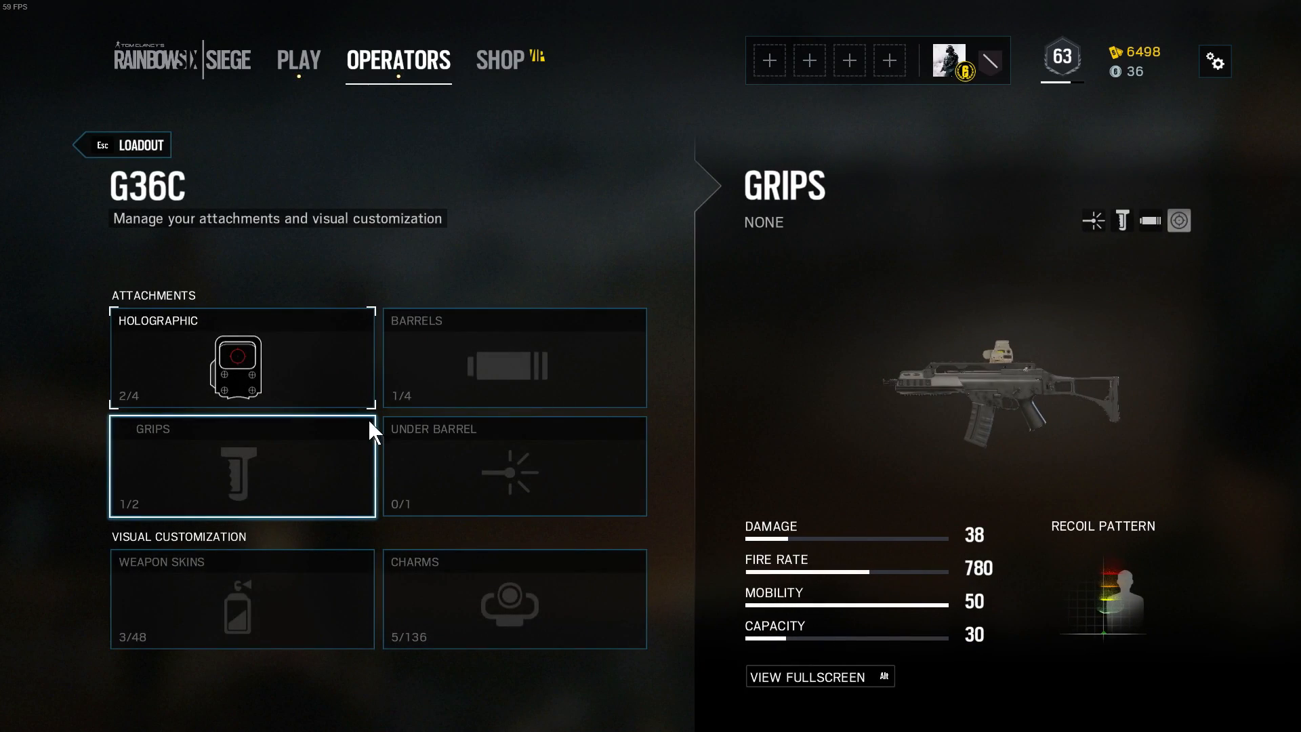
{"action": "left_click", "coordinate": [368, 426]}
{"action": "left_click", "coordinate": [326, 310]}
{"action": "left_click", "coordinate": [611, 306]}
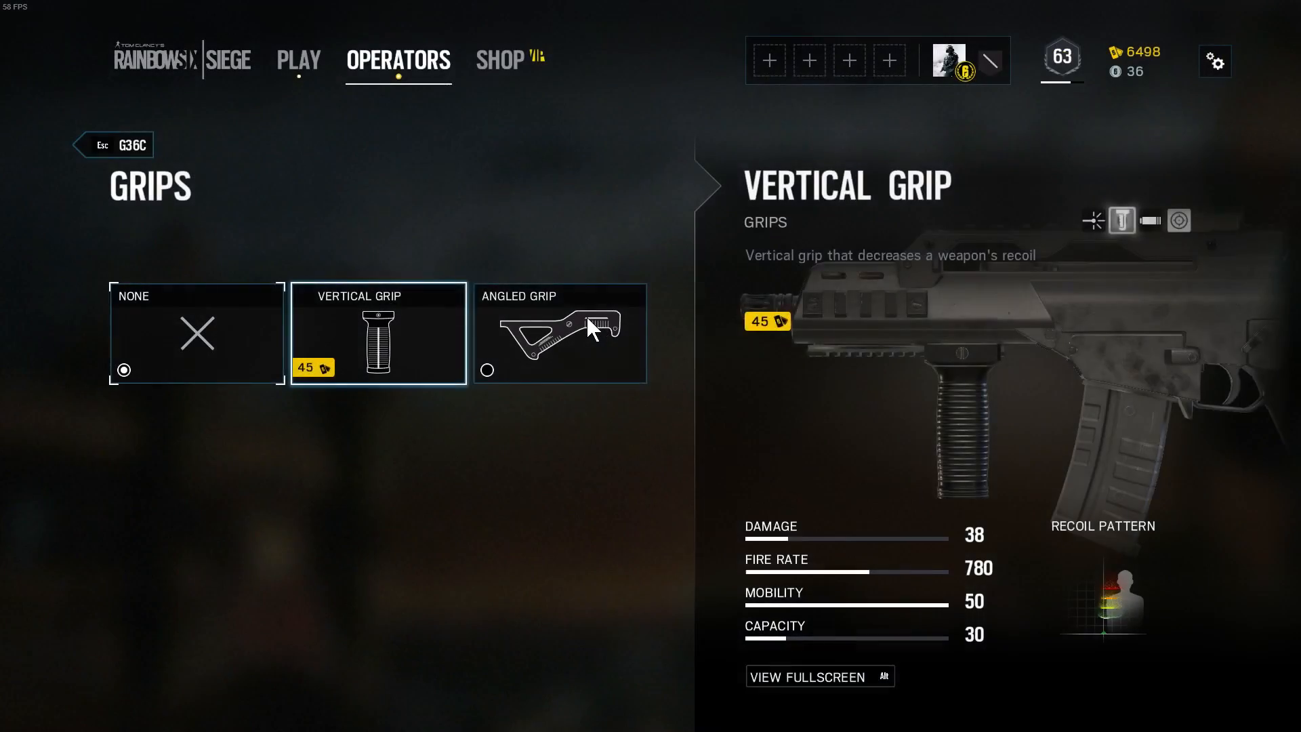
{"action": "key", "text": "Escape"}
{"action": "key", "text": "Escape"}
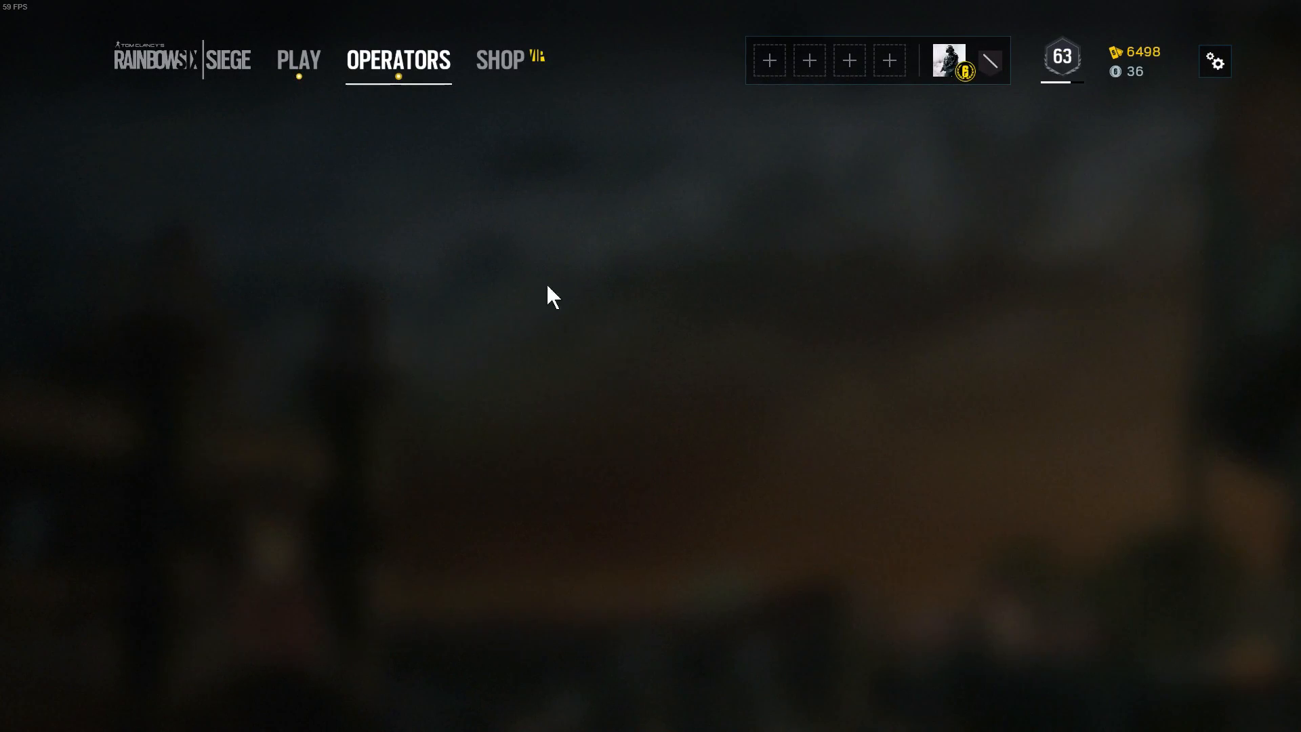
Play situation 01 CQB Basics on Normal, then bring up the quit options
{"action": "left_click", "coordinate": [305, 56]}
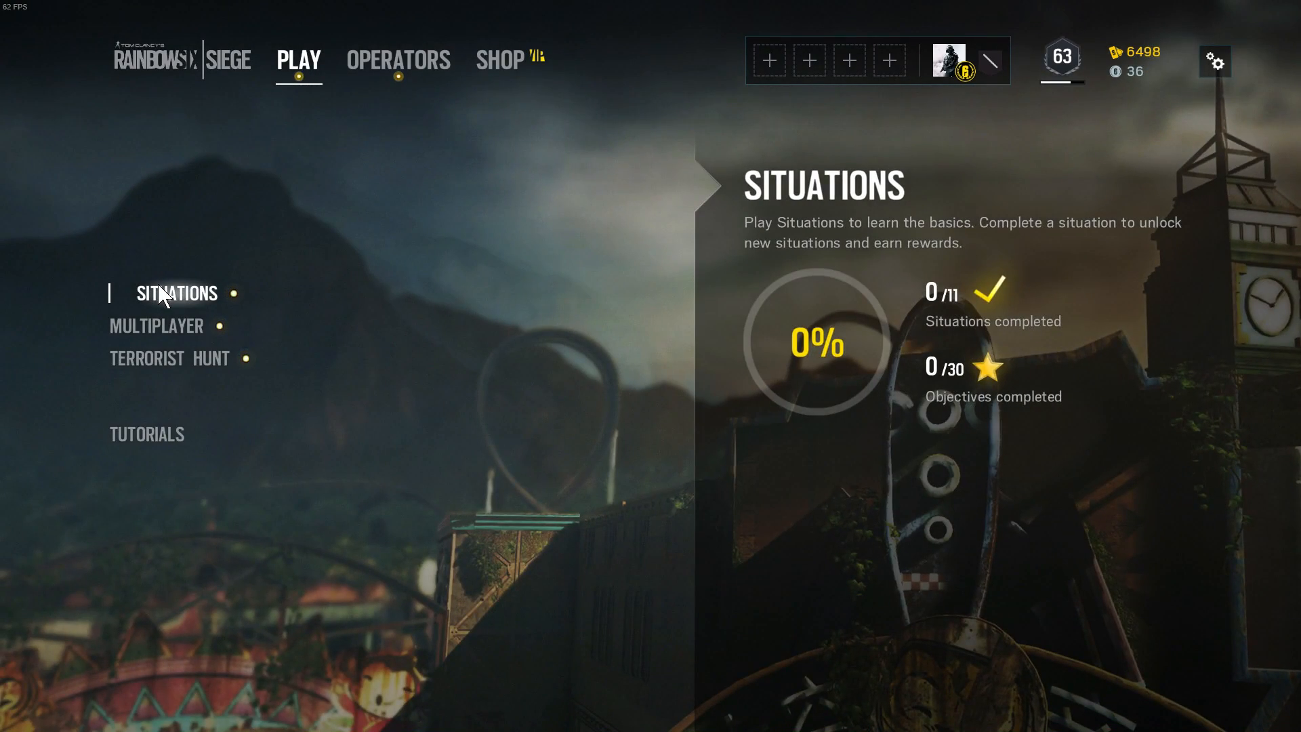
{"action": "left_click", "coordinate": [178, 294]}
{"action": "left_click", "coordinate": [214, 295]}
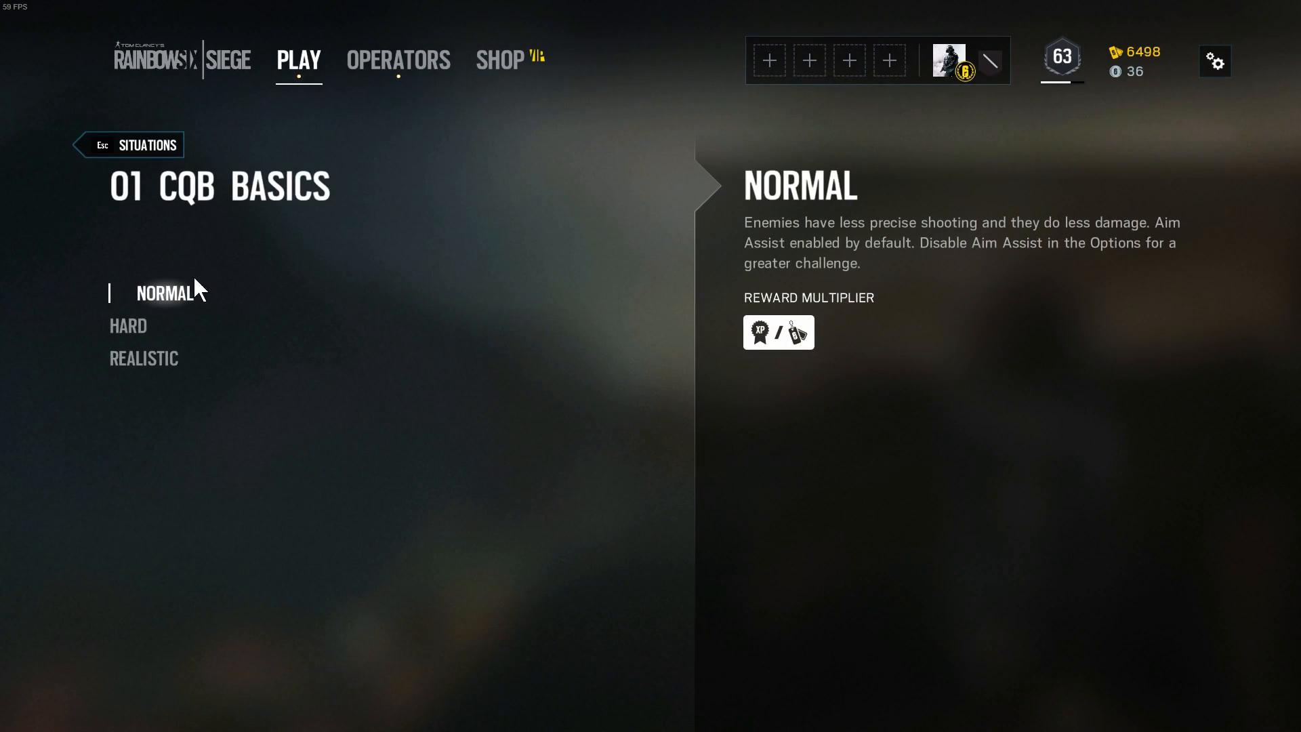
{"action": "left_click", "coordinate": [177, 299]}
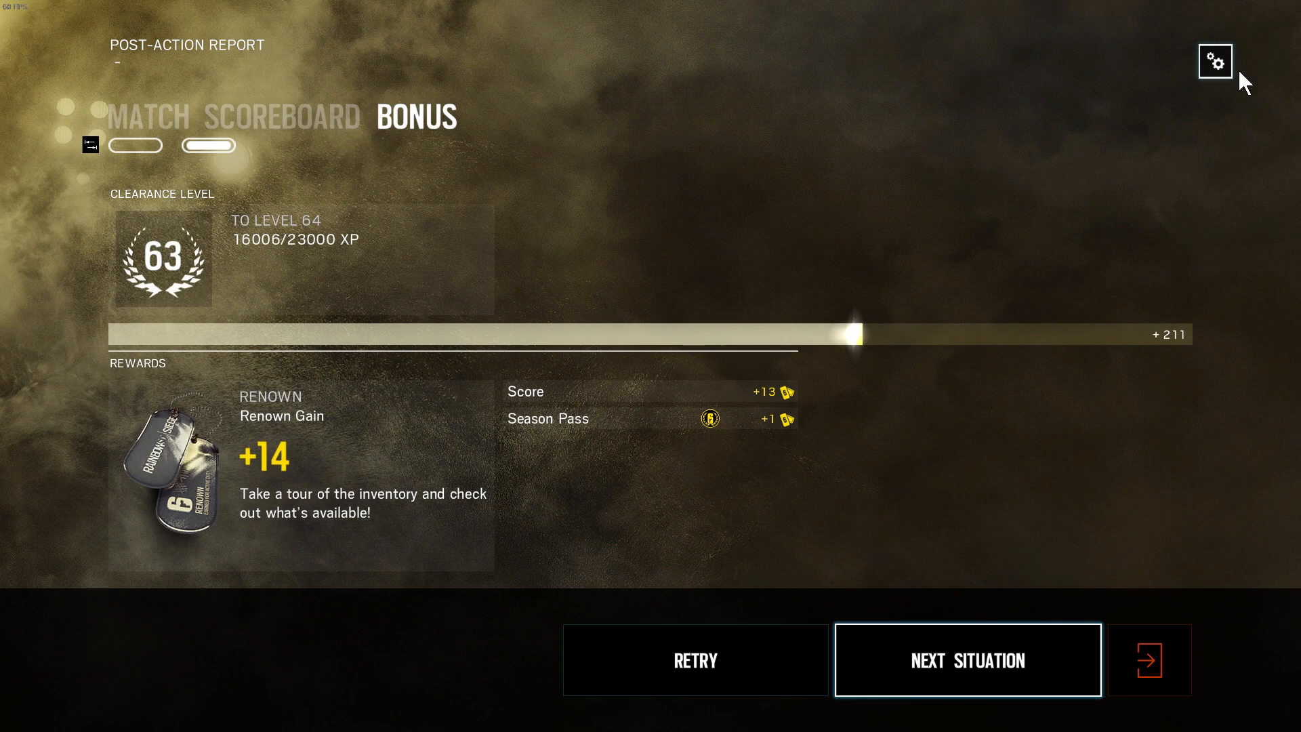
{"action": "left_click", "coordinate": [1215, 56]}
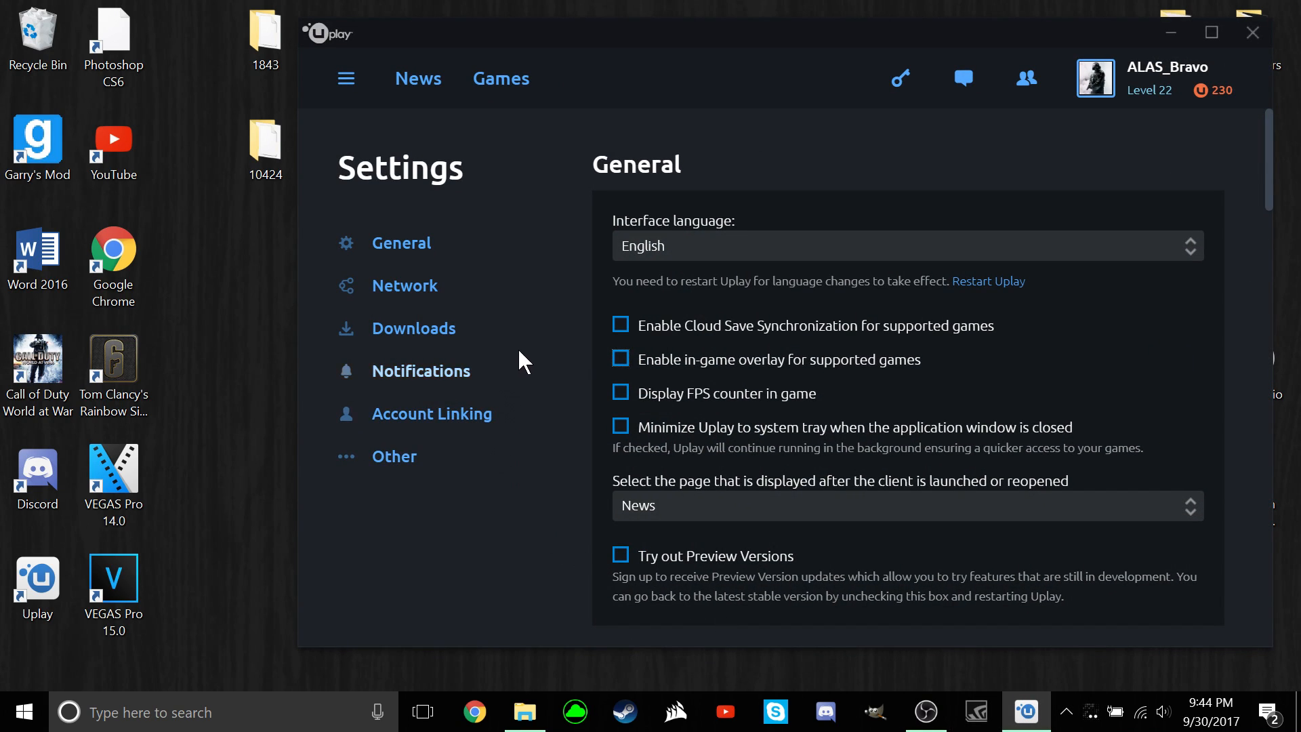
Enable the in-game overlay, restart Uplay and launch Siege from the desktop
{"action": "left_click", "coordinate": [623, 353]}
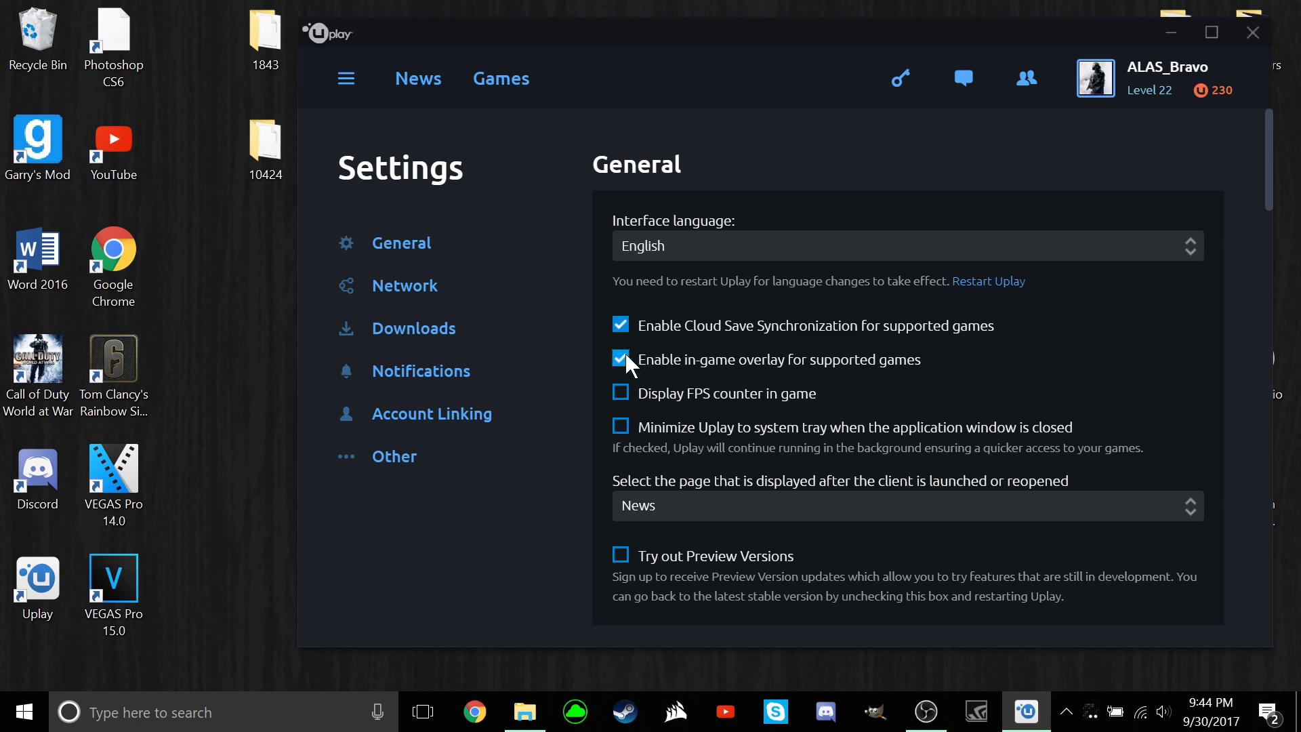
{"action": "left_click", "coordinate": [956, 282]}
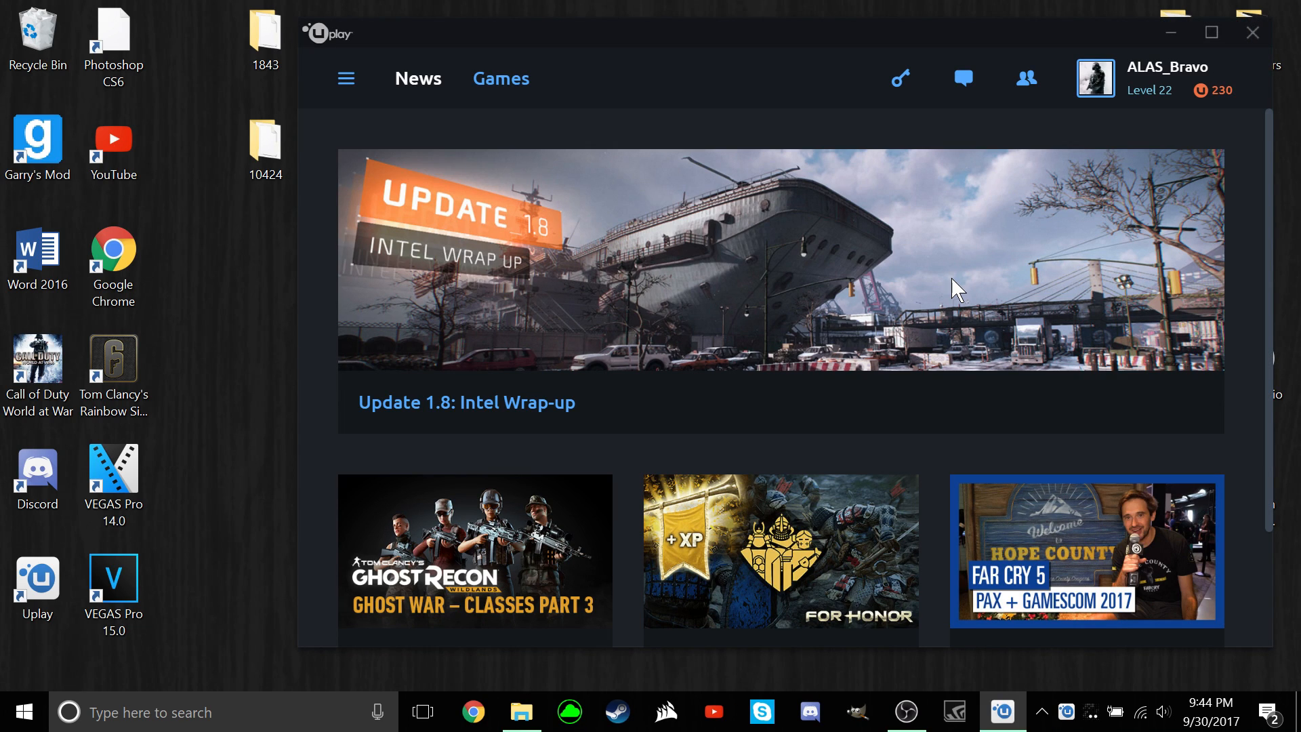
{"action": "double_click", "coordinate": [113, 361]}
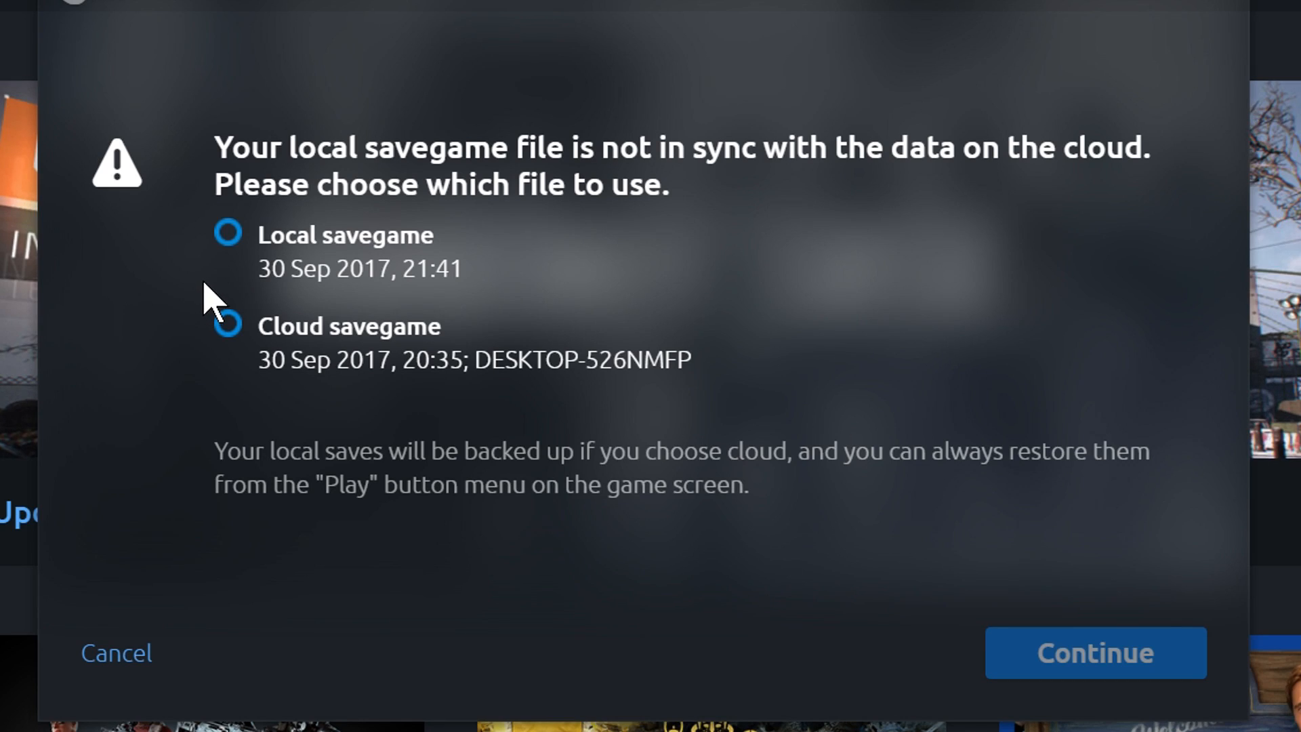
Choose the Local savegame and continue
{"action": "left_click", "coordinate": [234, 238]}
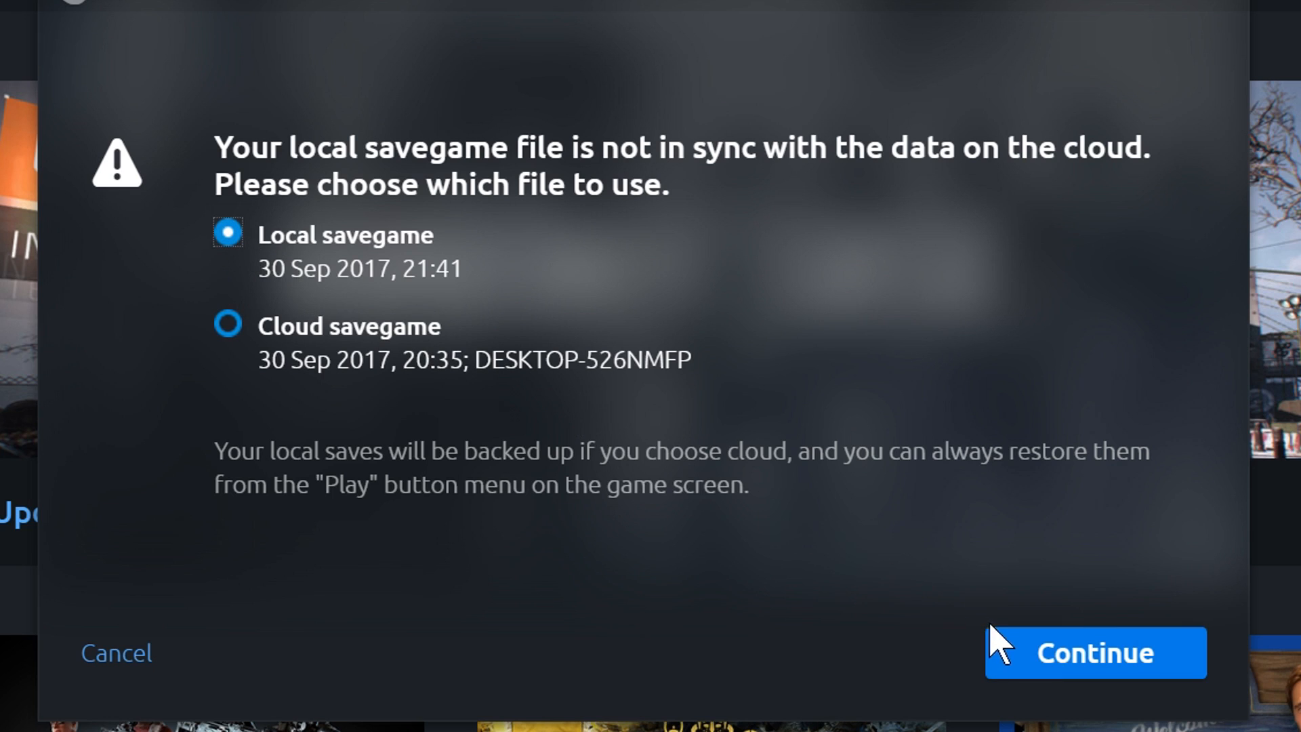
{"action": "left_click", "coordinate": [1001, 644]}
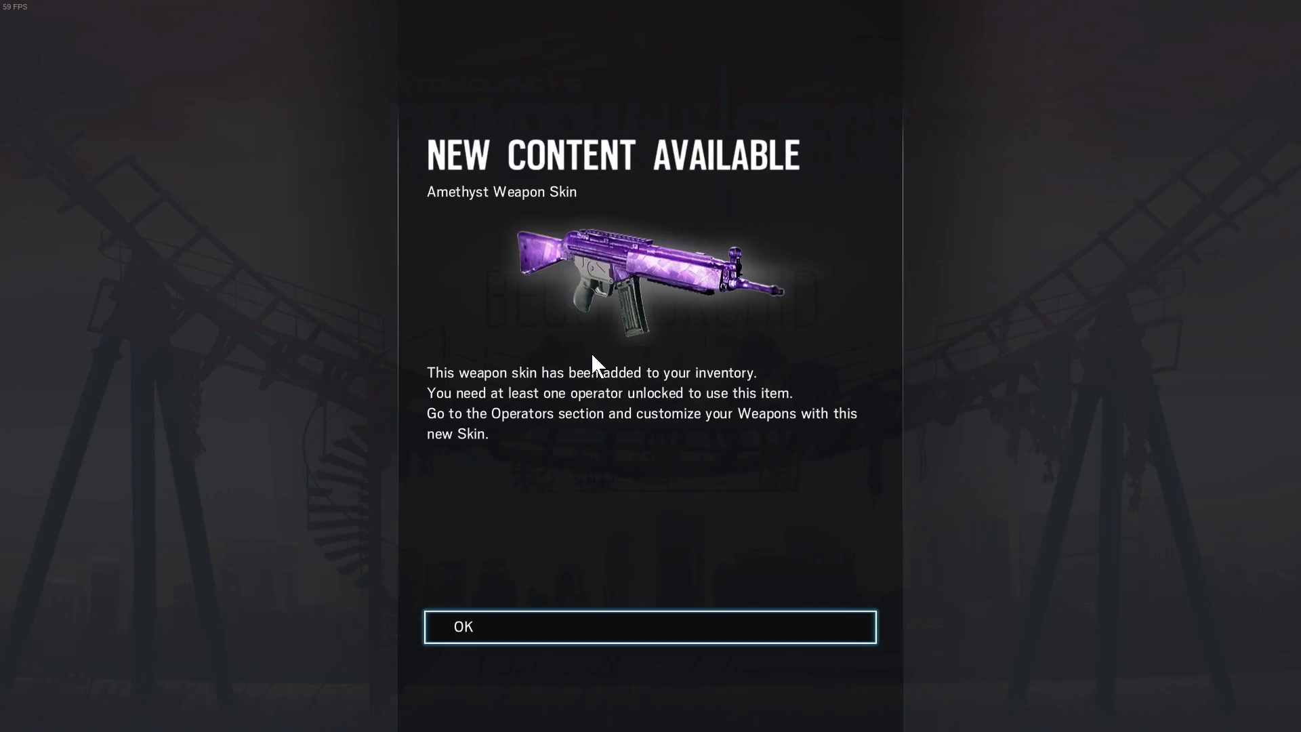
Dismiss all the New Content Available notices
{"action": "key", "text": "Return"}
{"action": "key", "text": "Return"}
{"action": "key", "text": "Return"}
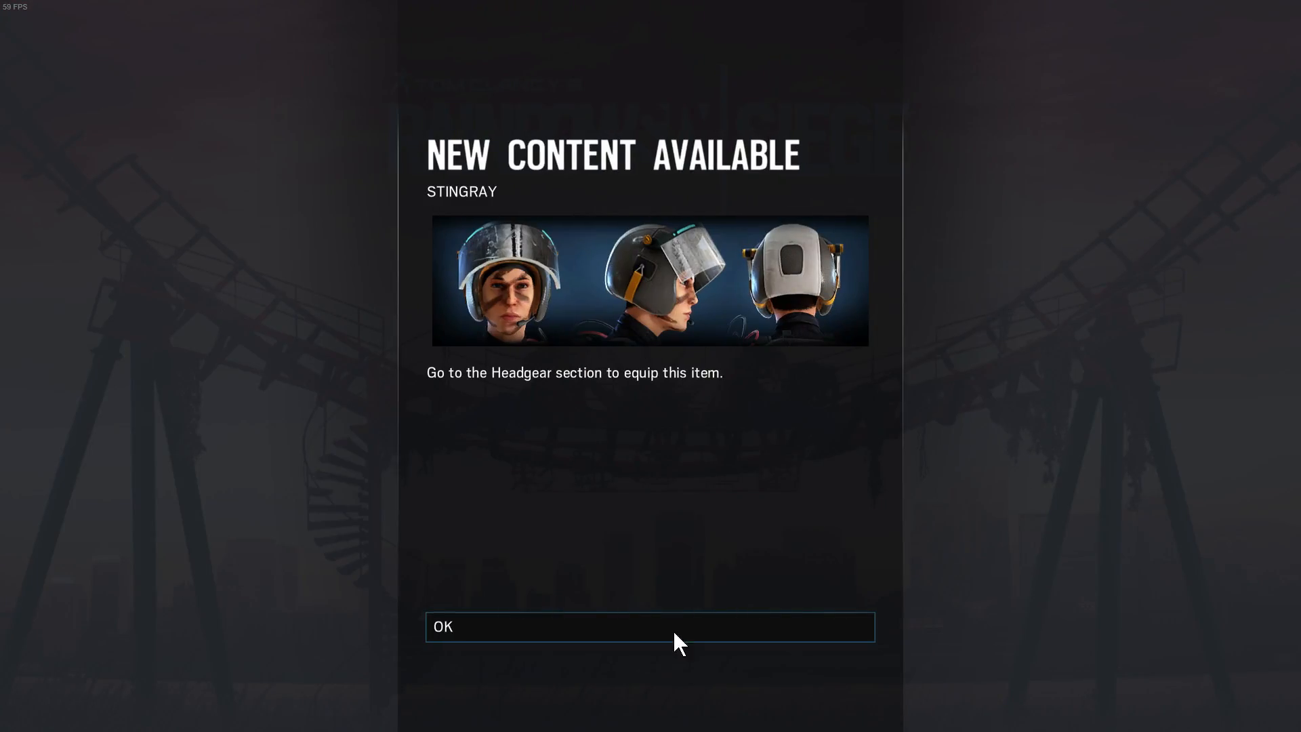
{"action": "left_click", "coordinate": [756, 635]}
{"action": "left_click", "coordinate": [762, 634]}
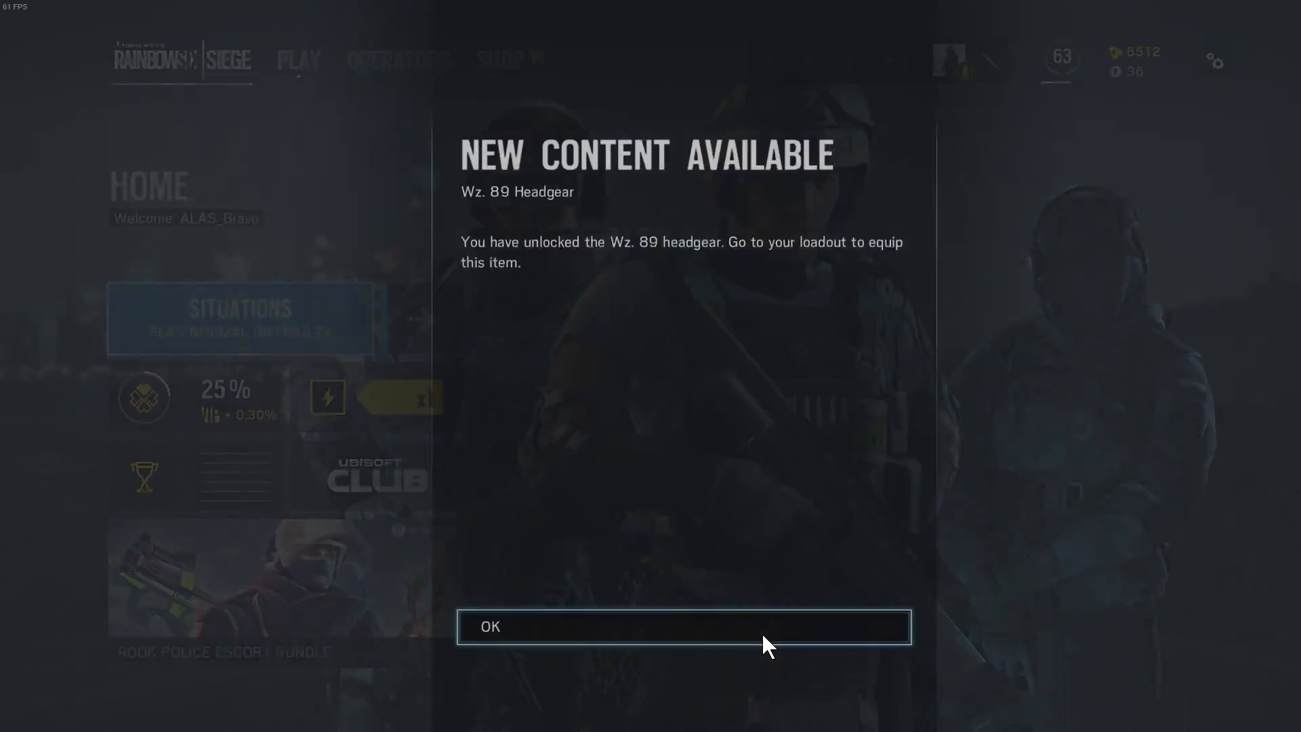
{"action": "left_click", "coordinate": [761, 634]}
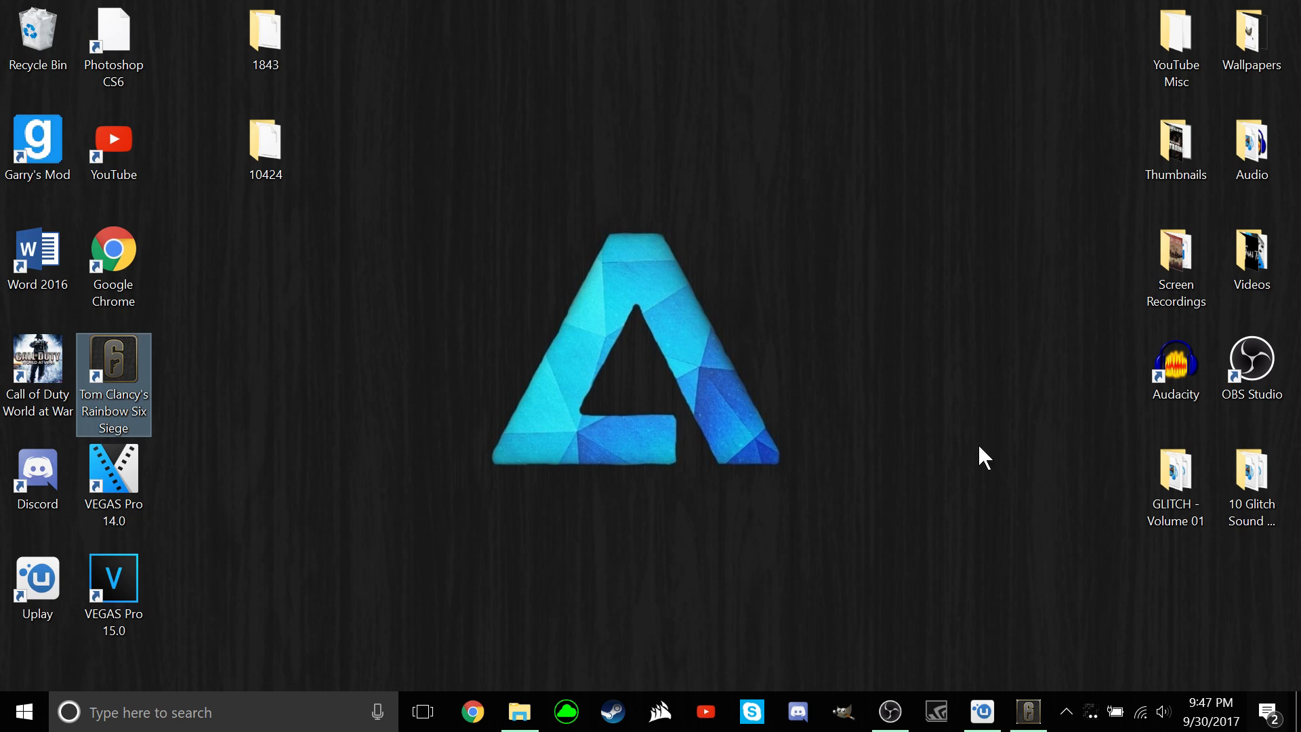
Arrange the savegames folder window at the top, narrowed so the desktop folders are visible
{"action": "left_click", "coordinate": [509, 702]}
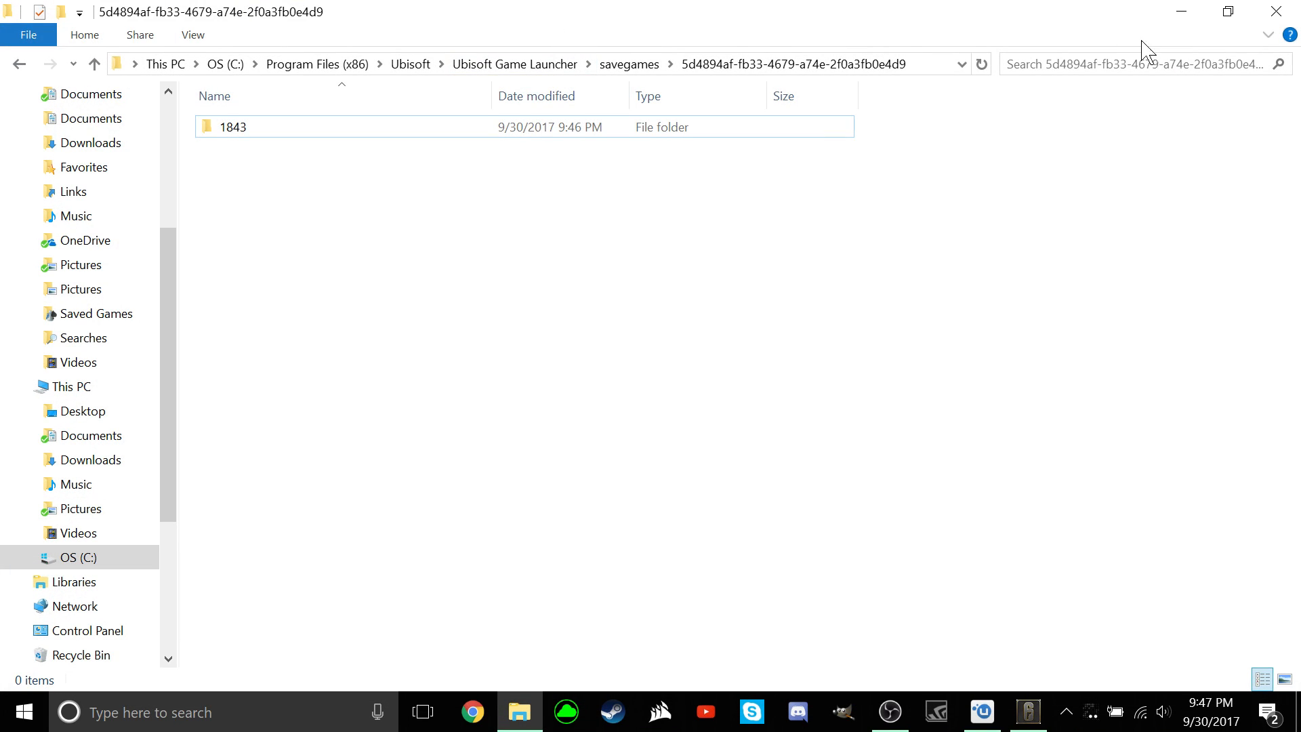
{"action": "left_click", "coordinate": [1229, 12]}
{"action": "left_click_drag", "start_coordinate": [776, 34], "coordinate": [866, 35]}
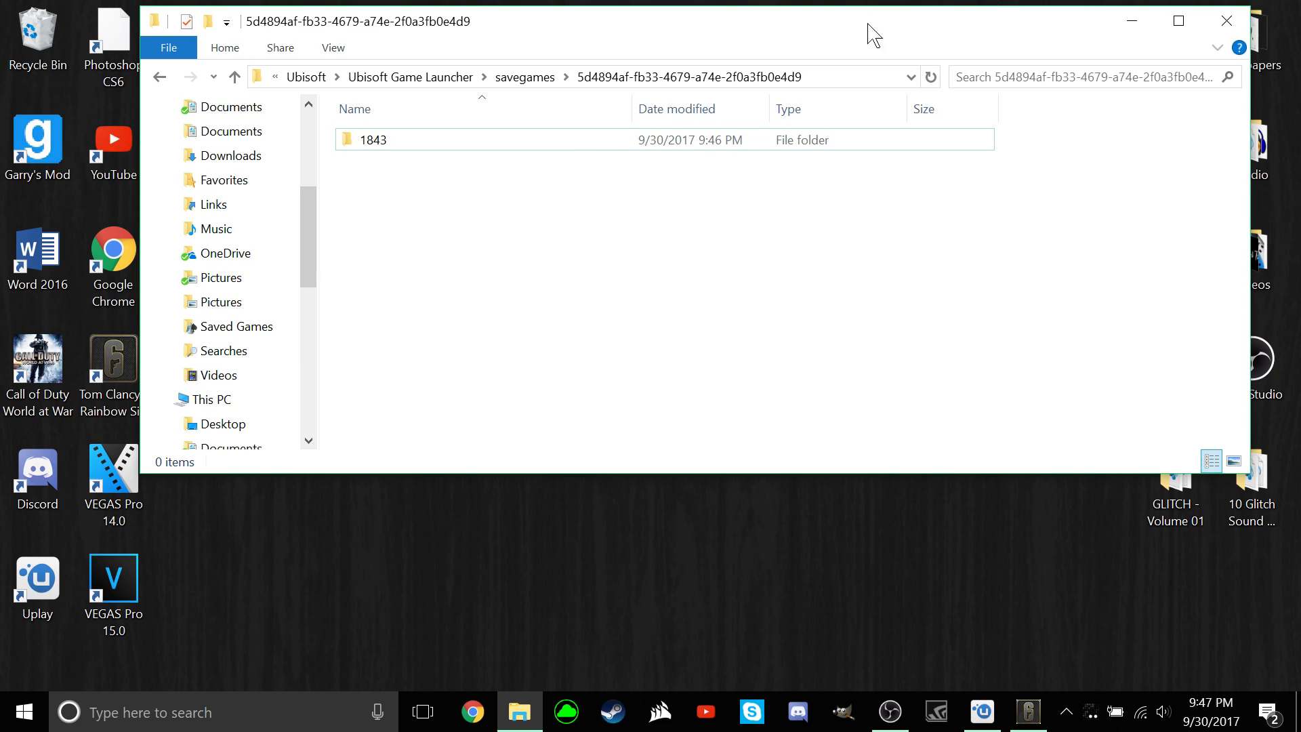
{"action": "left_click_drag", "start_coordinate": [142, 191], "coordinate": [381, 196]}
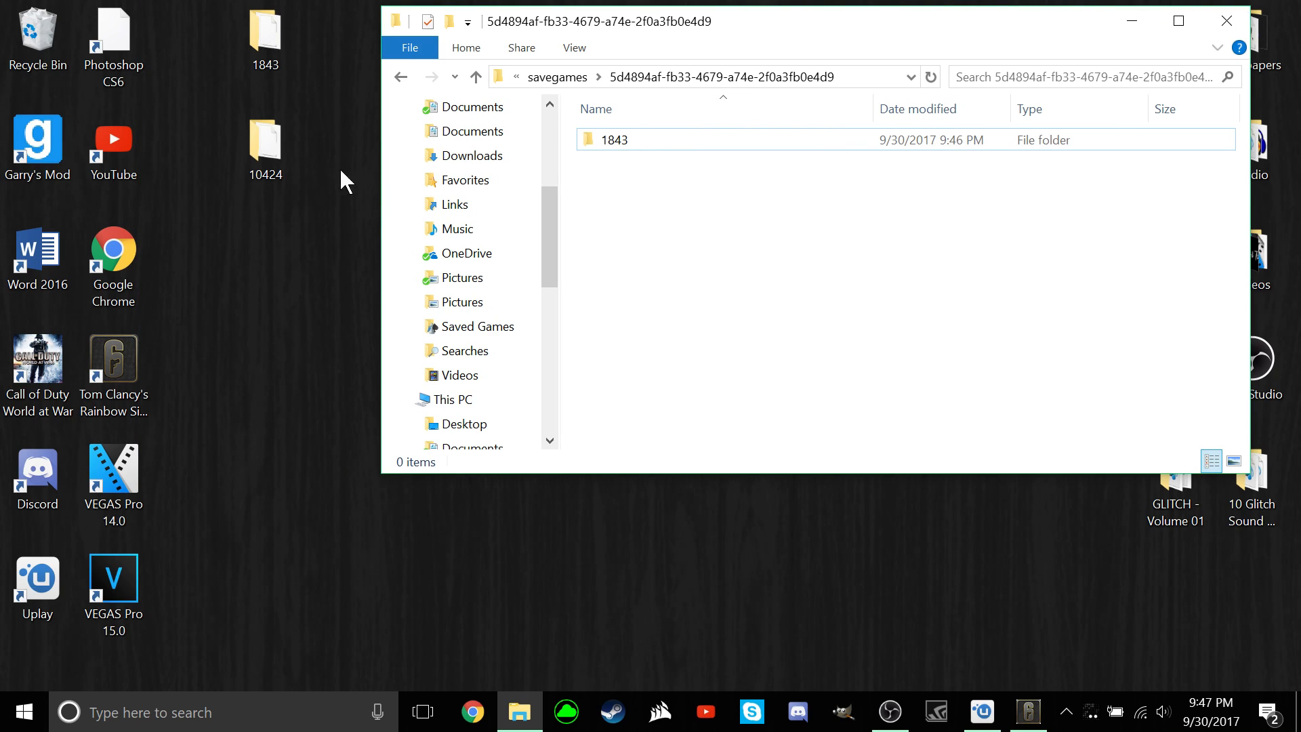
Move folders 1843 and 10424 from the desktop into savegames, replacing existing files, and close Explorer
{"action": "left_click", "coordinate": [257, 28]}
{"action": "left_click_drag", "start_coordinate": [256, 28], "coordinate": [629, 183]}
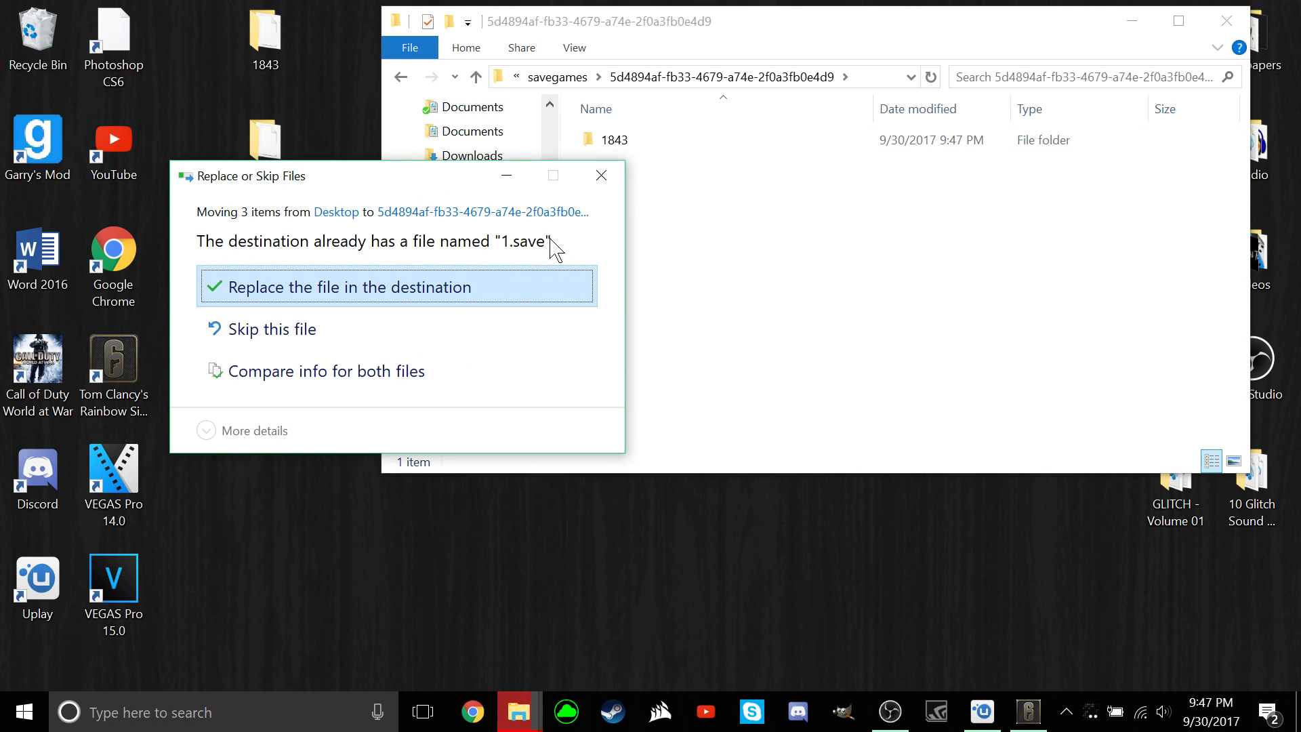
{"action": "left_click", "coordinate": [439, 290]}
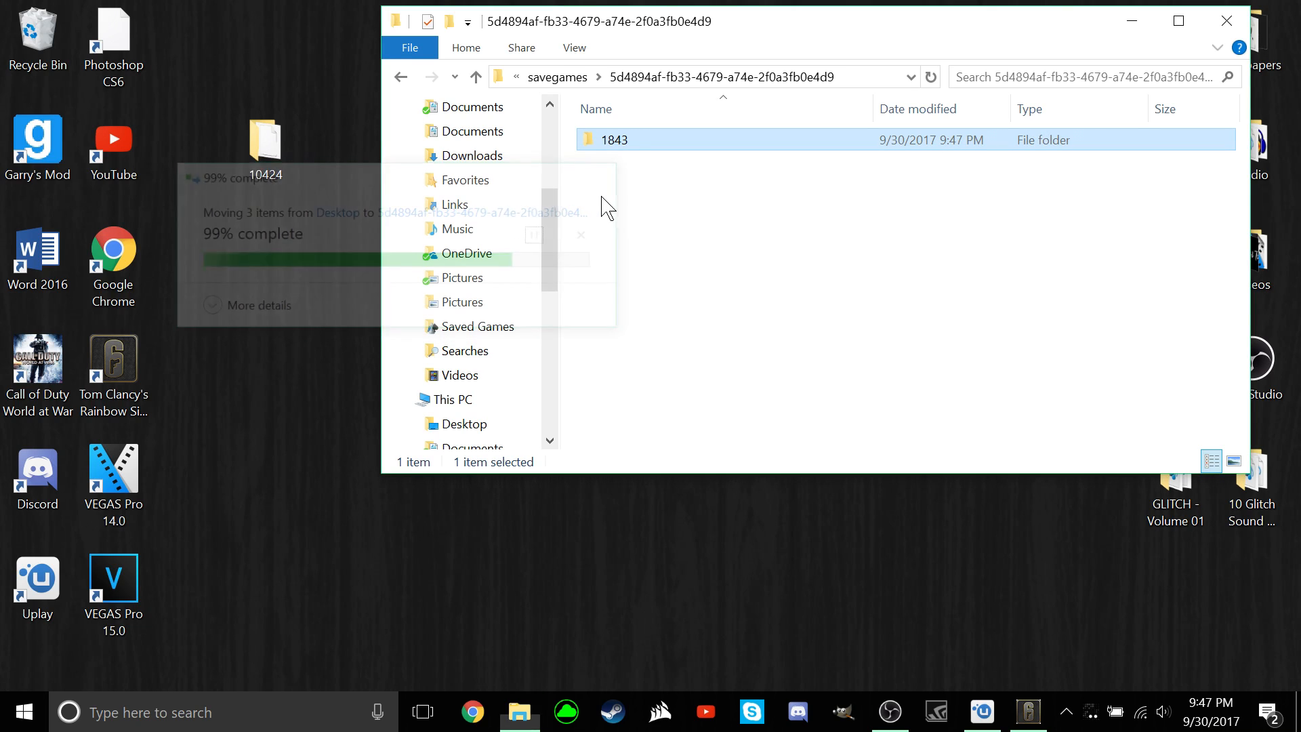
{"action": "left_click_drag", "start_coordinate": [291, 160], "coordinate": [651, 216]}
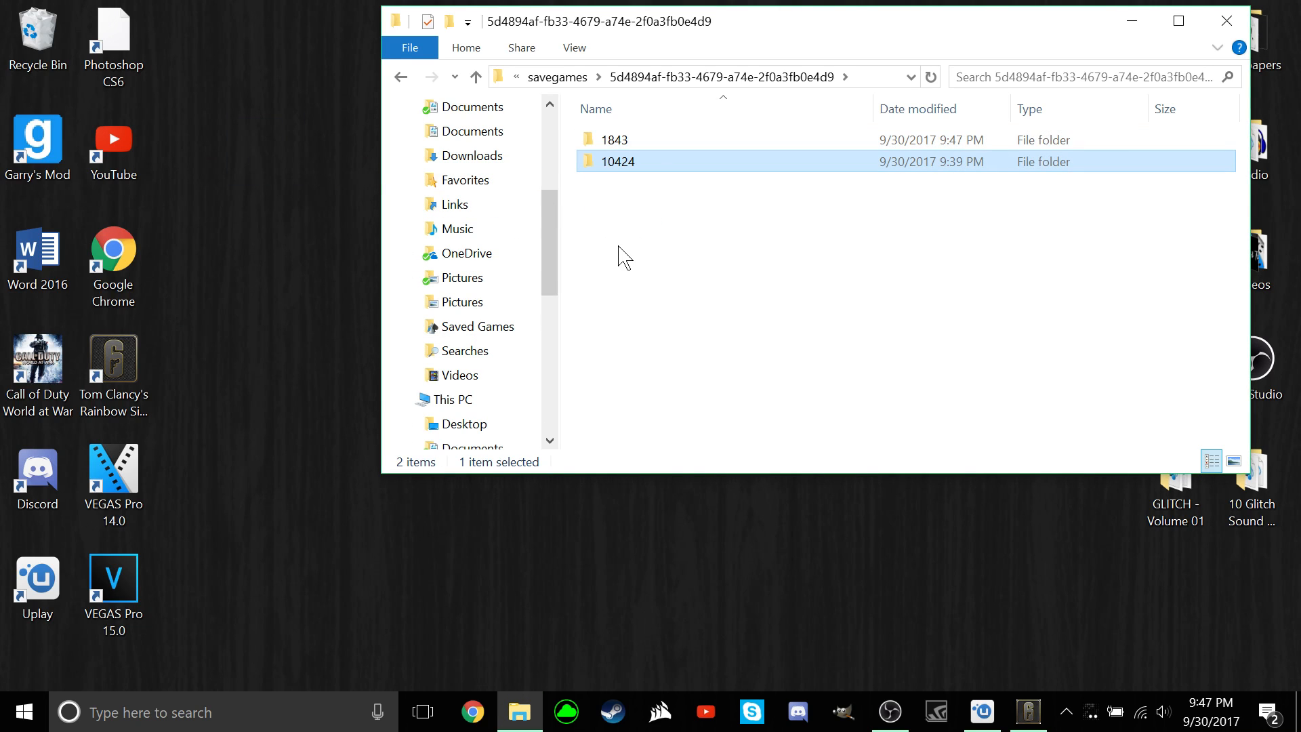
{"action": "left_click", "coordinate": [1229, 28]}
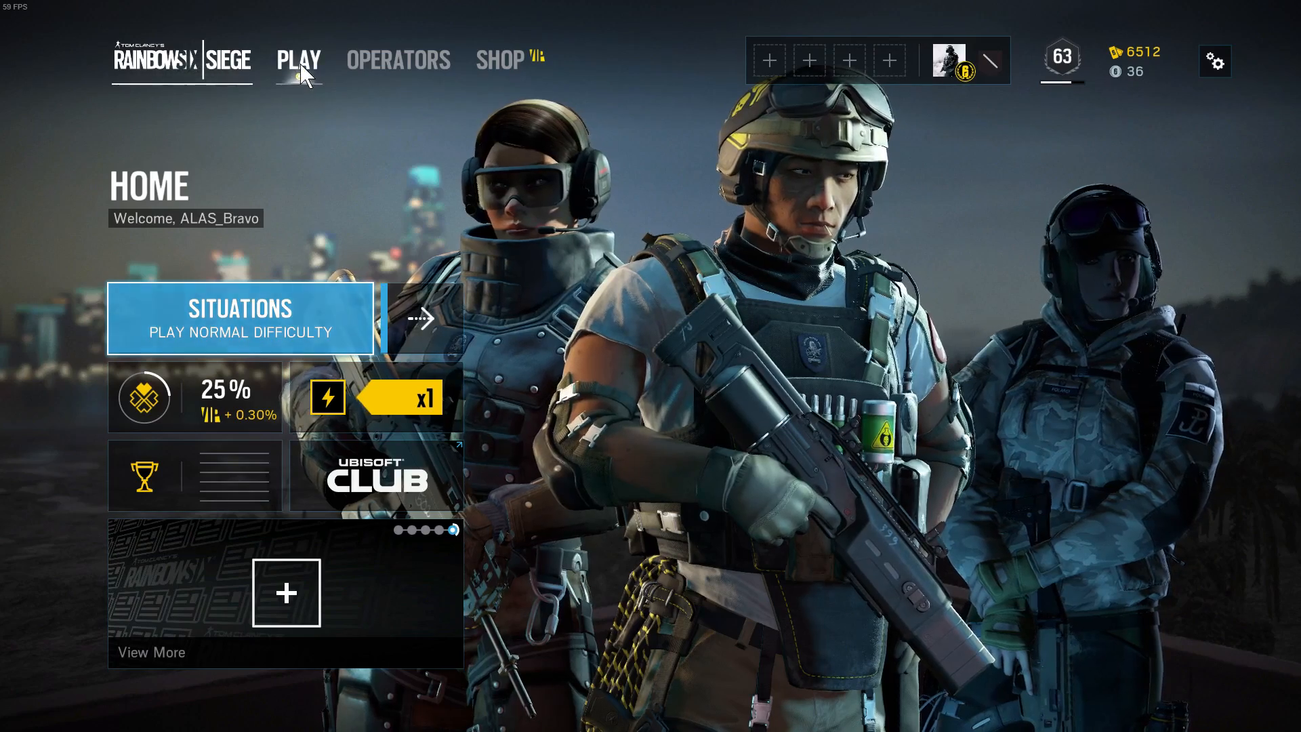
Browse Siege's Play and Operators pages, then return to the Home menu
{"action": "left_click", "coordinate": [295, 61]}
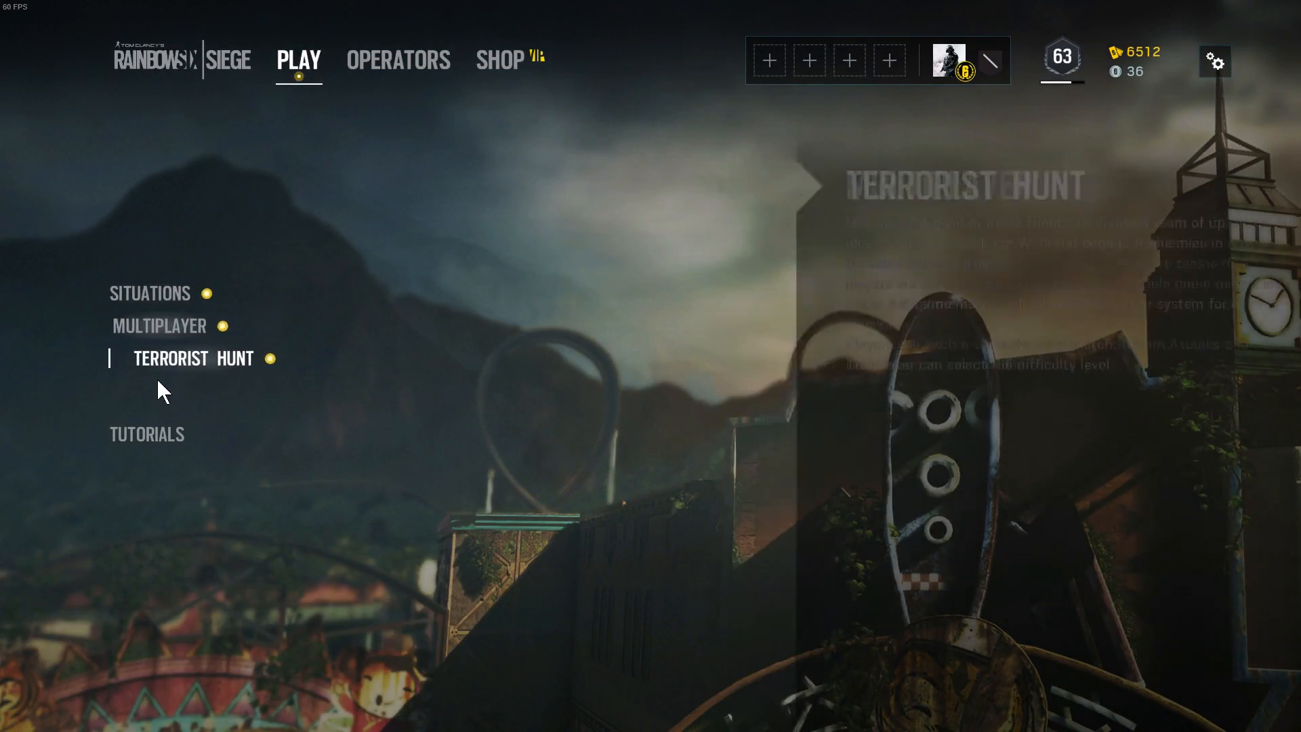
{"action": "left_click", "coordinate": [395, 63]}
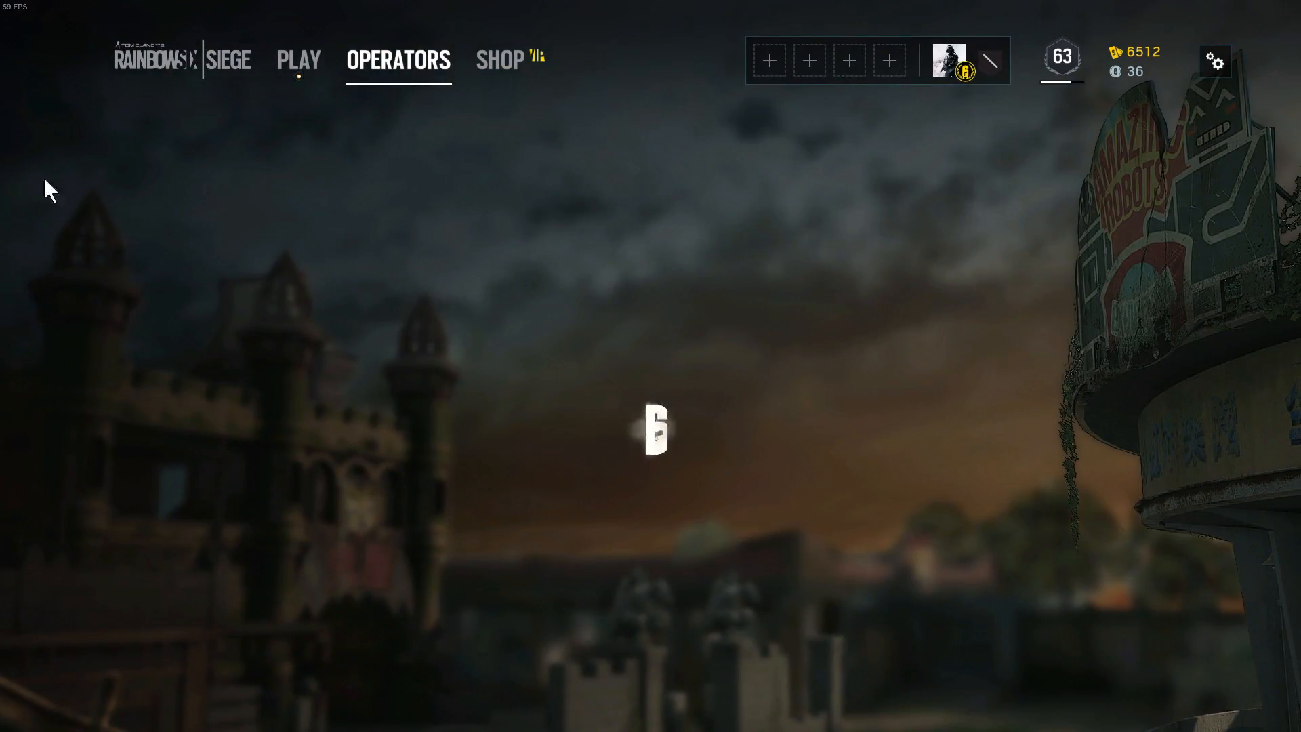
{"action": "key", "text": "Escape"}
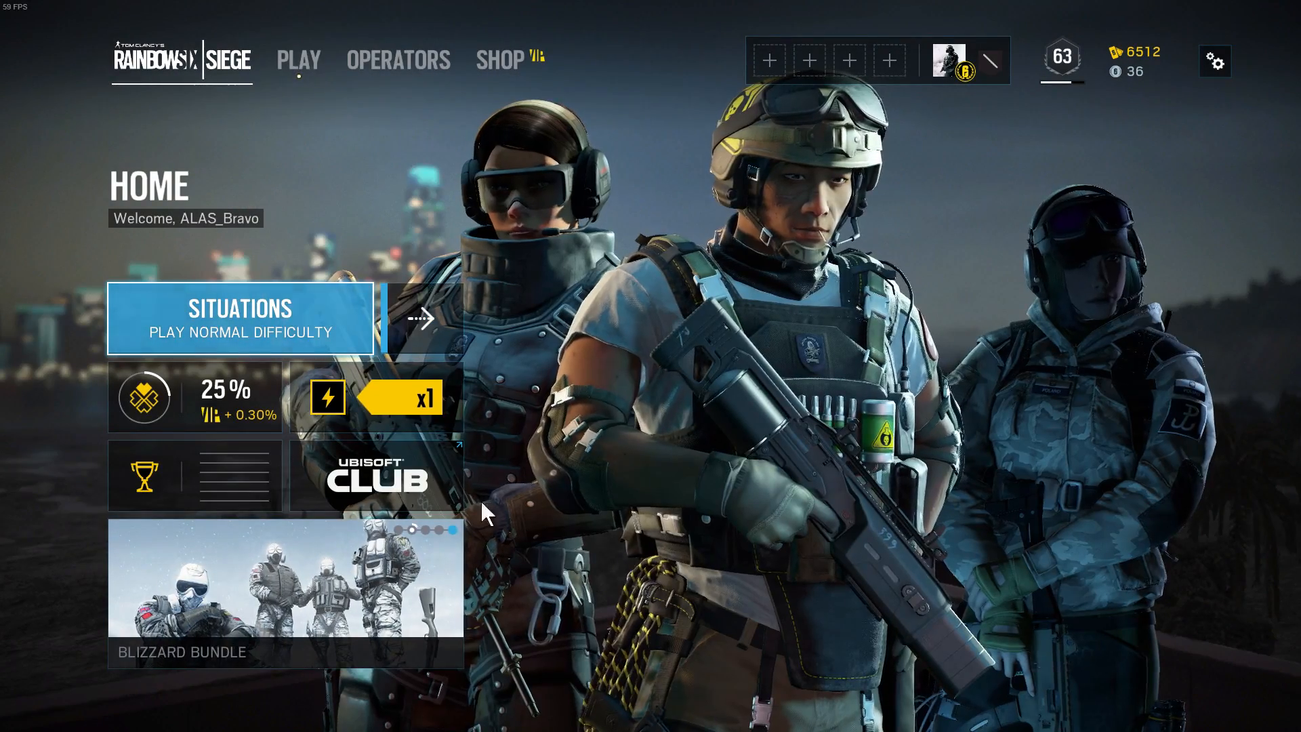